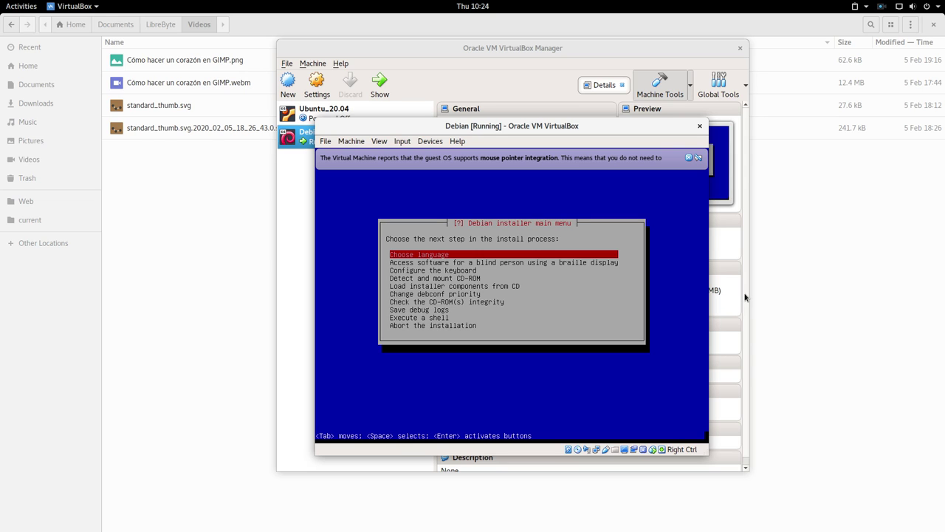
Step: Open the language selection from the Debian installer main menu
key(Return)
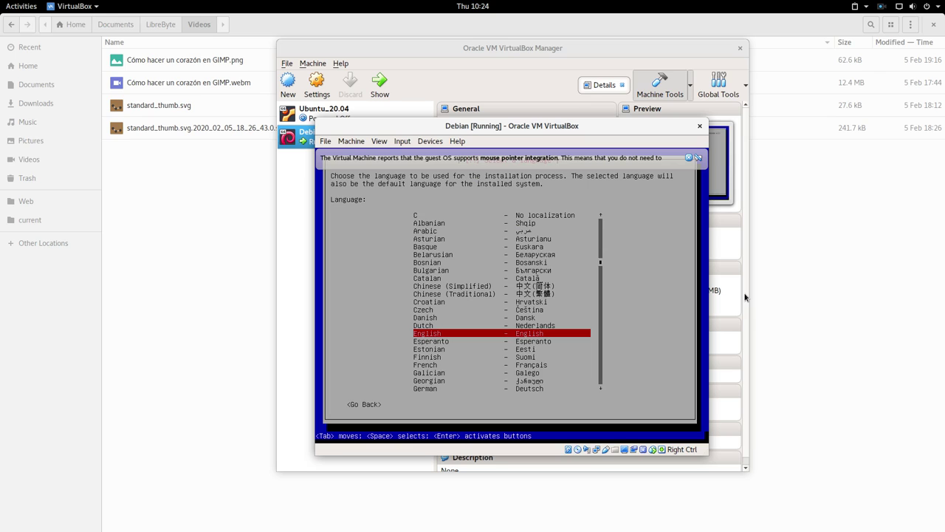
key(Tab)
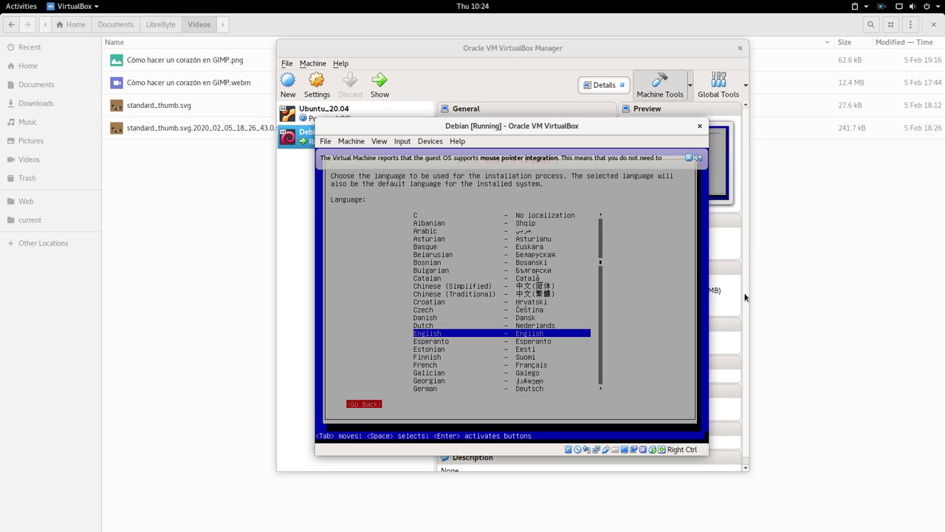
key(Tab)
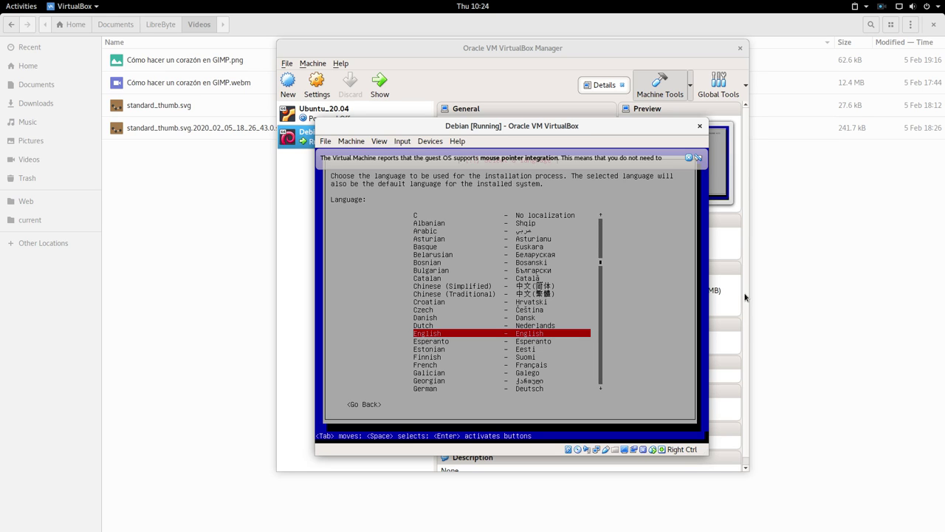
Step: Switch to Mousepad and enter "IN" in the untitled document
key(alt+Tab)
key(Tab)
key(Tab)
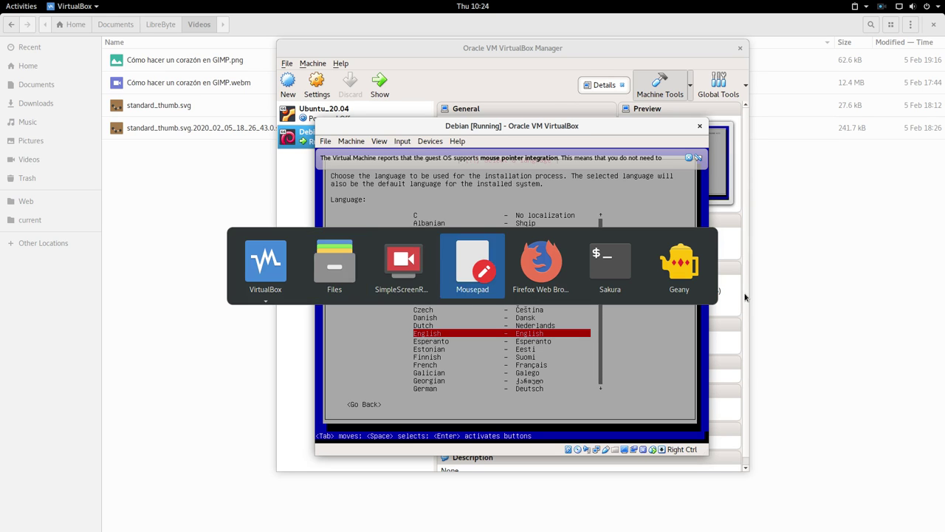
text(IN)
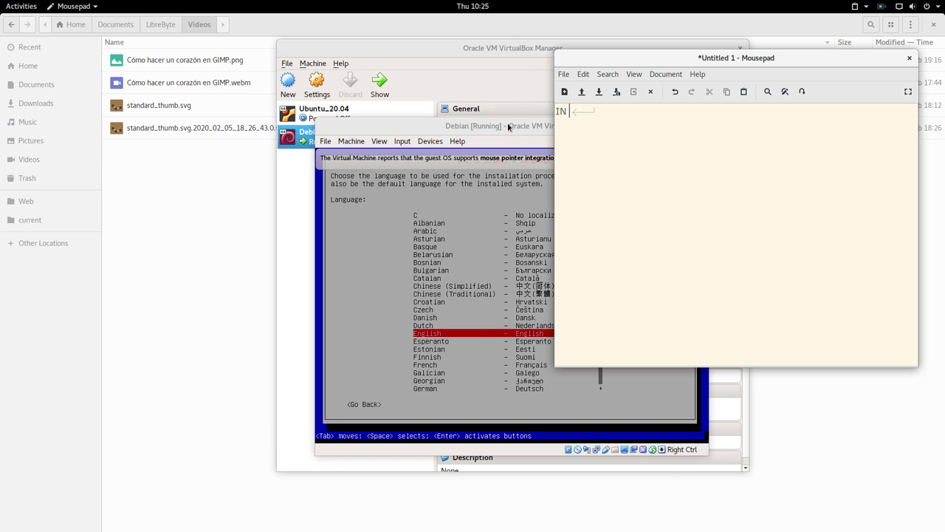
Step: Arrange the Debian virtual machine and Mousepad windows side by side, keeping Mousepad always on top
drag(508, 123, 346, 18)
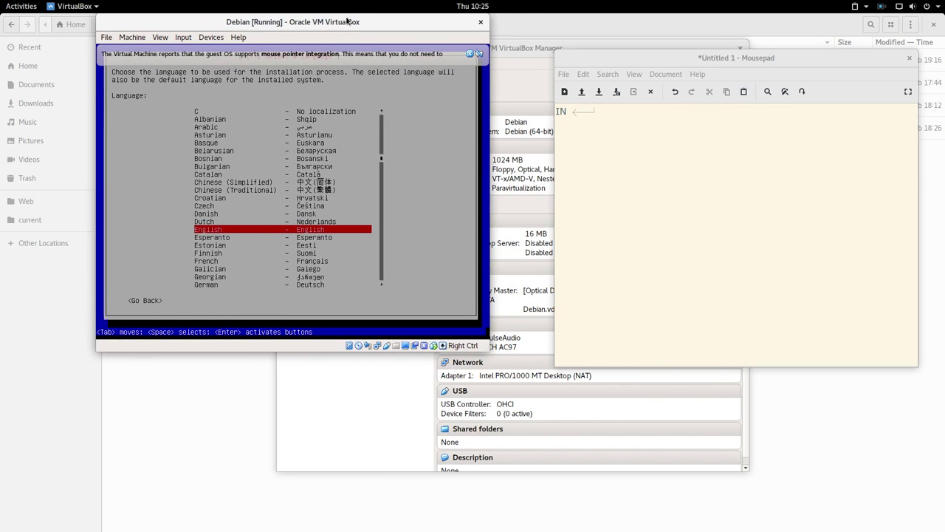
key(Tab)
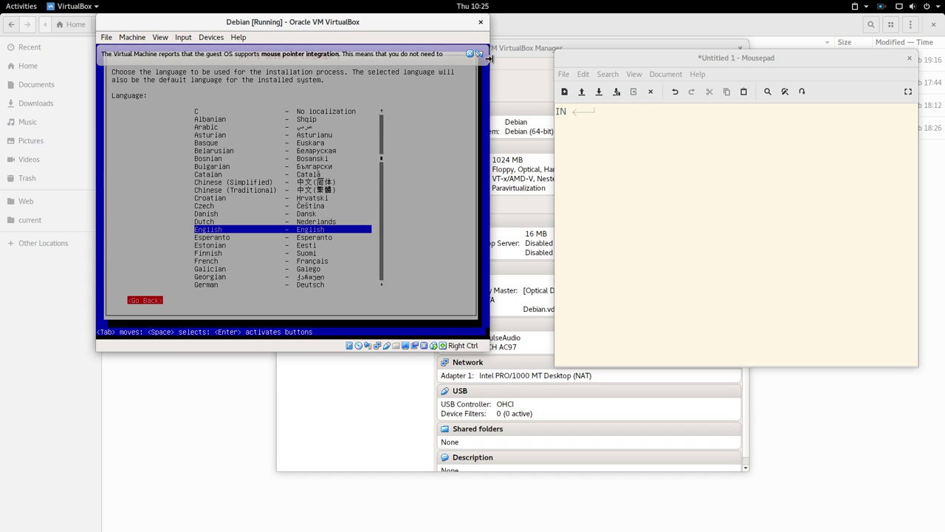
drag(764, 58, 786, 22)
right_click(906, 22)
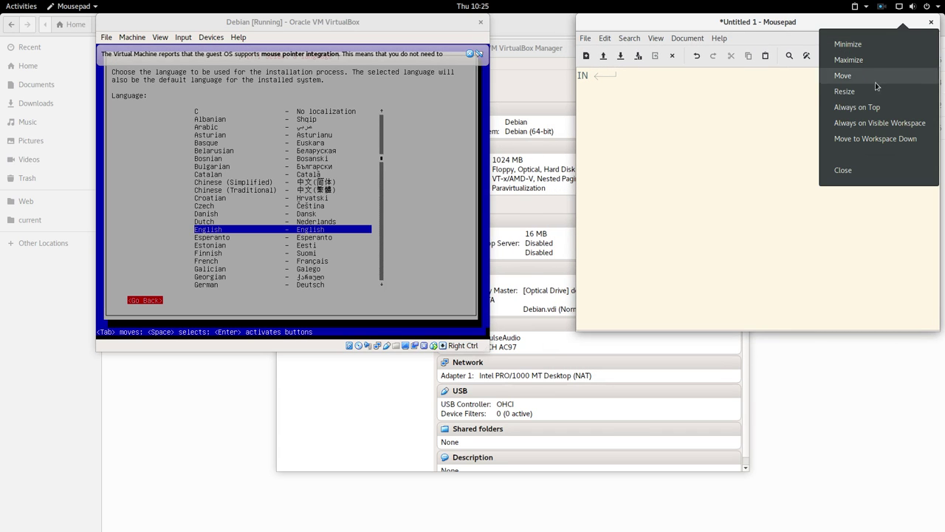
click(872, 108)
drag(405, 25, 433, 47)
Step: Replace the note text with "En este paso se selecciona el idioma del SO"
click(774, 118)
key(BackSpace)
key(BackSpace)
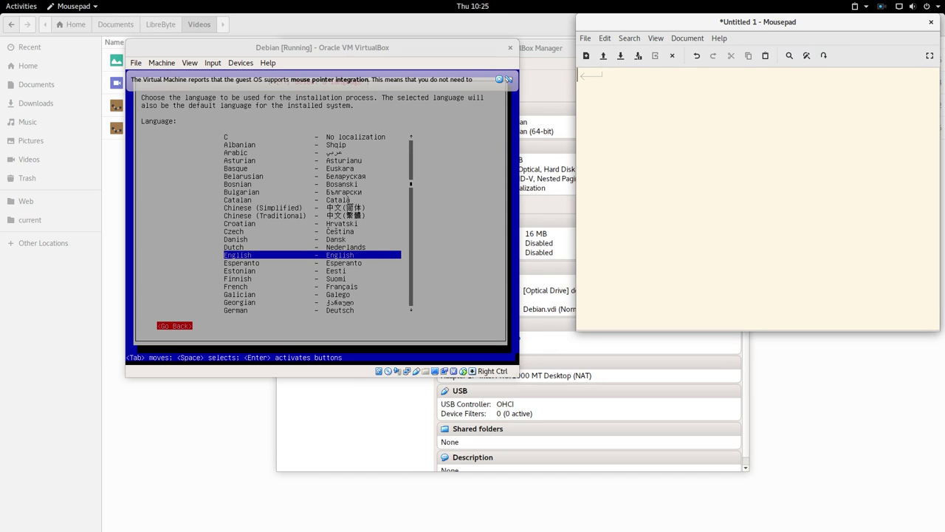
text(En este paso de)
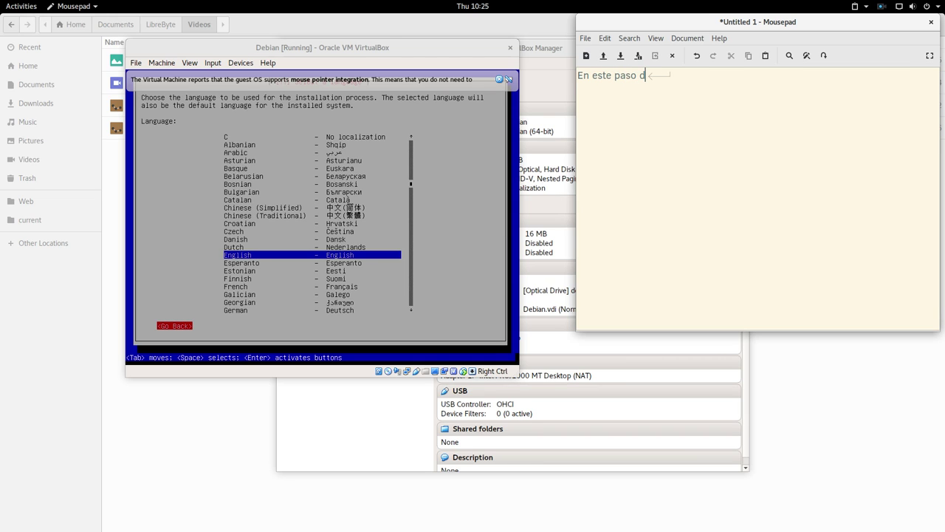
key(BackSpace)
key(BackSpace)
text(se seleccvio)
key(BackSpace)
text(ona e)
key(BackSpace)
key(BackSpace)
key(BackSpace)
key(BackSpace)
key(BackSpace)
key(BackSpace)
key(BackSpace)
text(iona el di)
key(BackSpace)
key(BackSpace)
text(idioma )
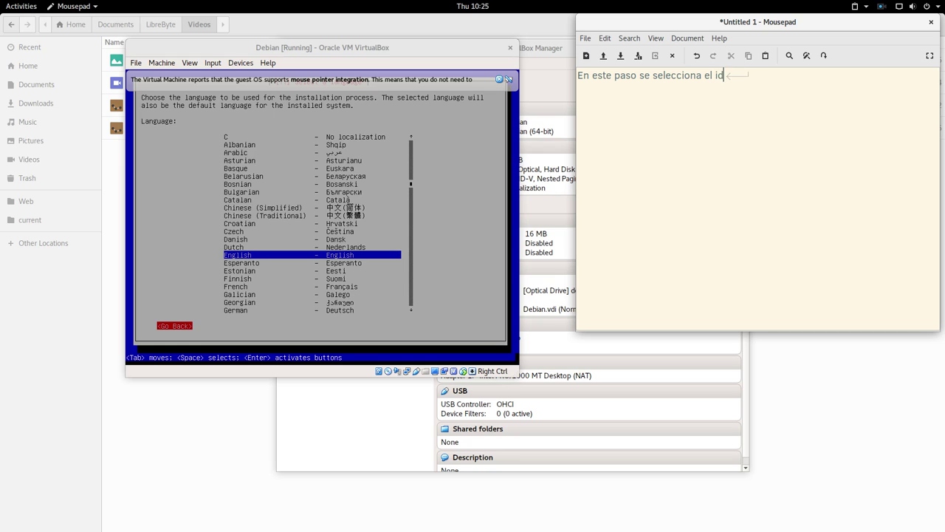
text(del SO)
key(BackSpace)
text(,)
key(BackSpace)
key(BackSpace)
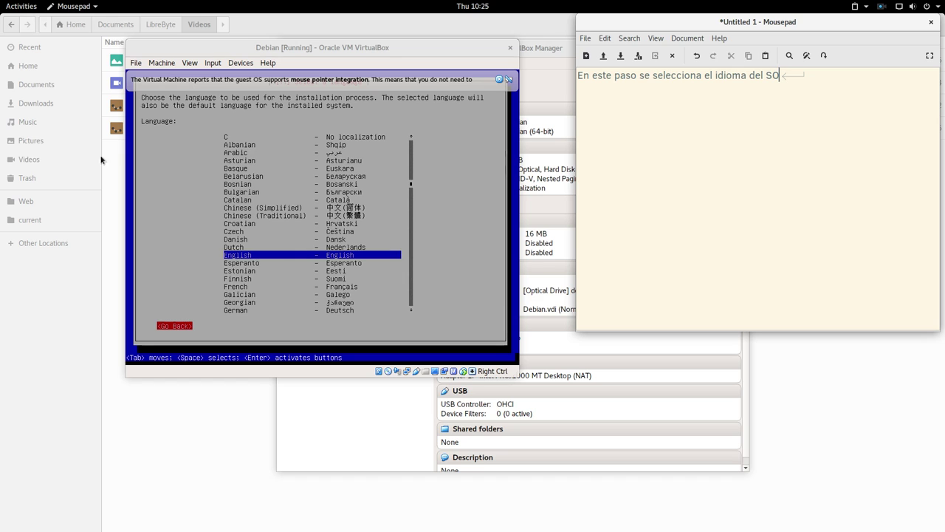
Step: Return to the Debian installer, reopen the language list from its main menu and choose English
click(148, 170)
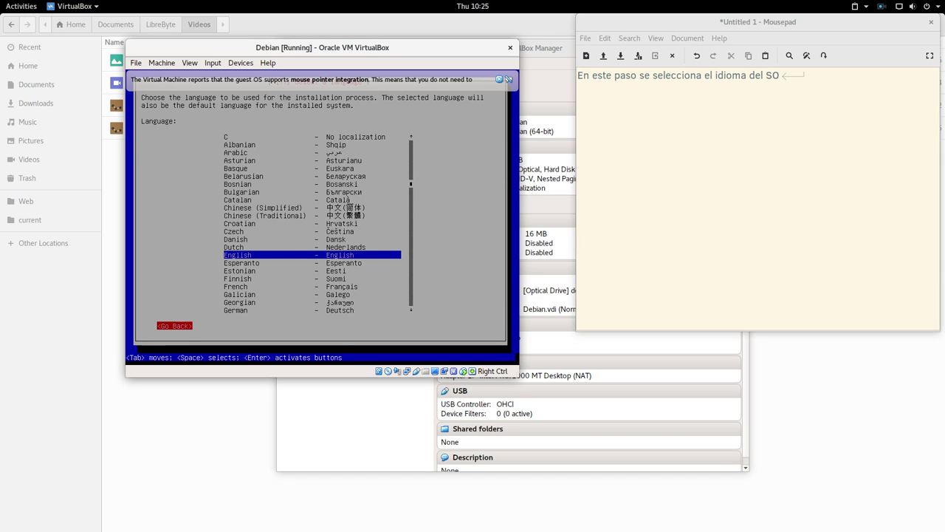
key(Escape)
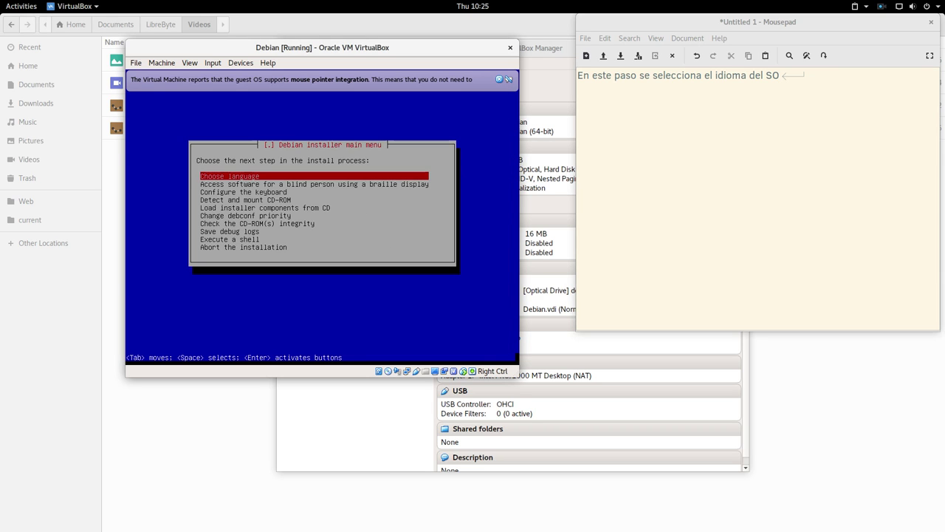
key(Return)
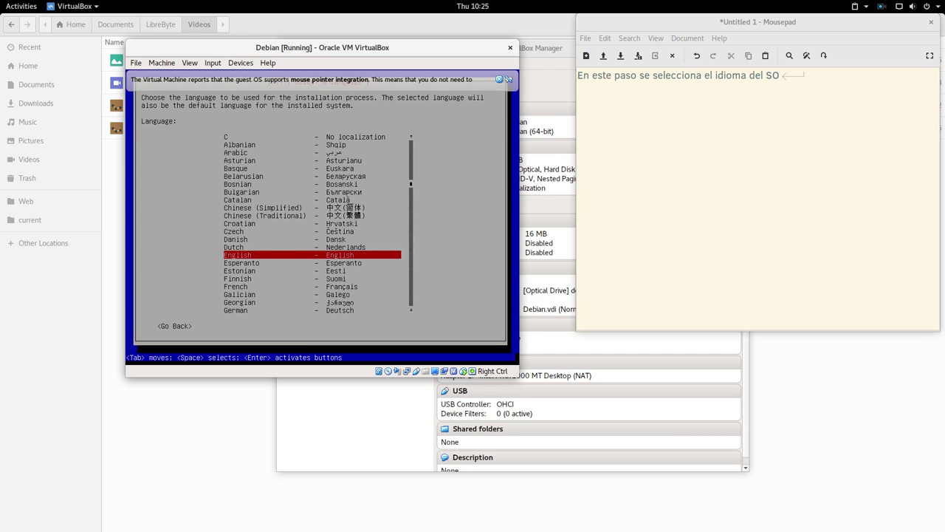
key(Return)
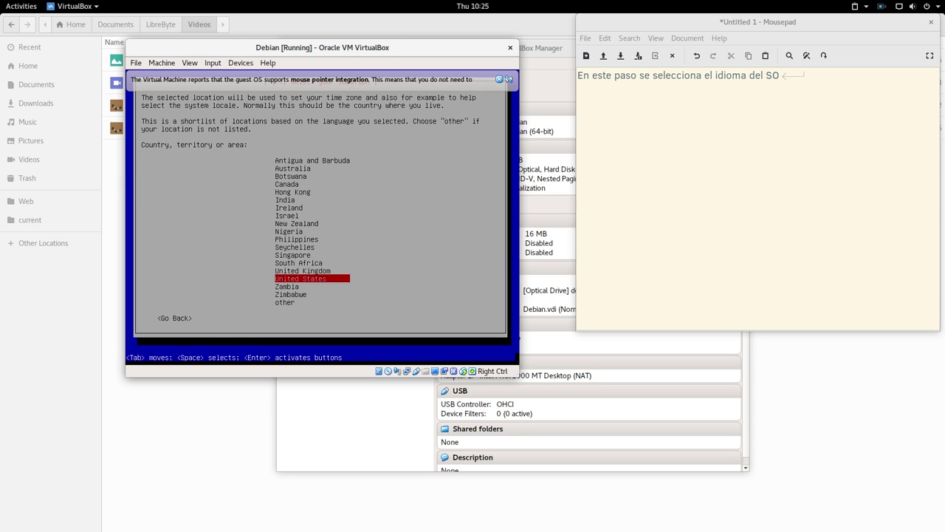
Step: In Mousepad, number the existing note line with "1." and add an empty line below it
click(744, 104)
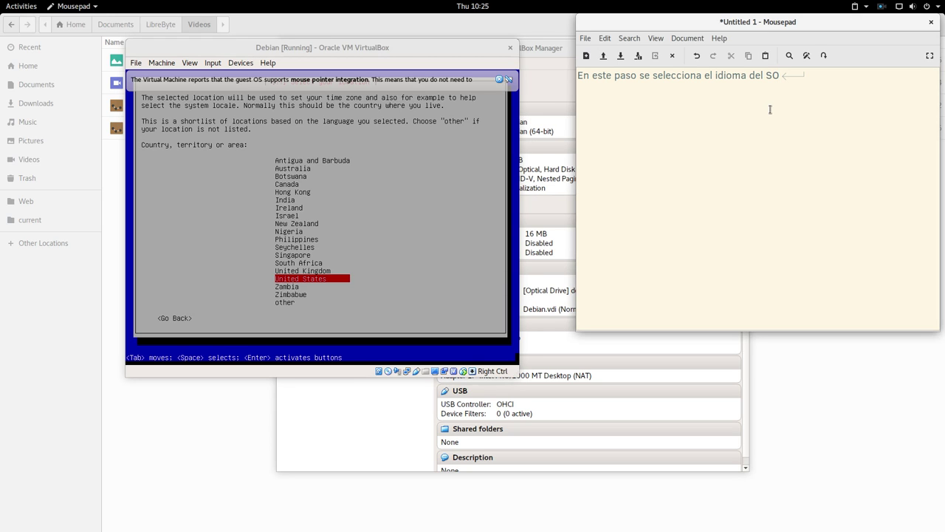
key(Return)
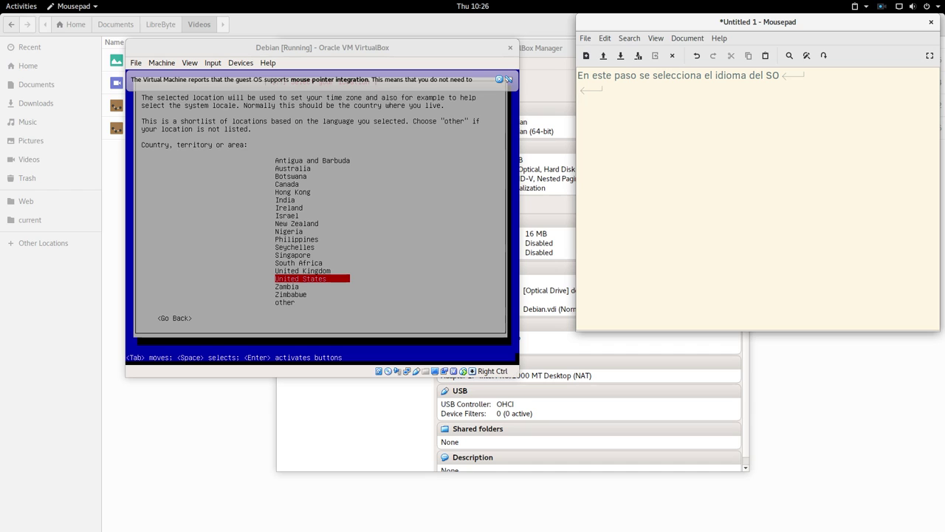
key(Up)
text(1.)
Step: Write the beginning of the second note on the empty line: "2. Seleccionamos las región en la"
click(579, 89)
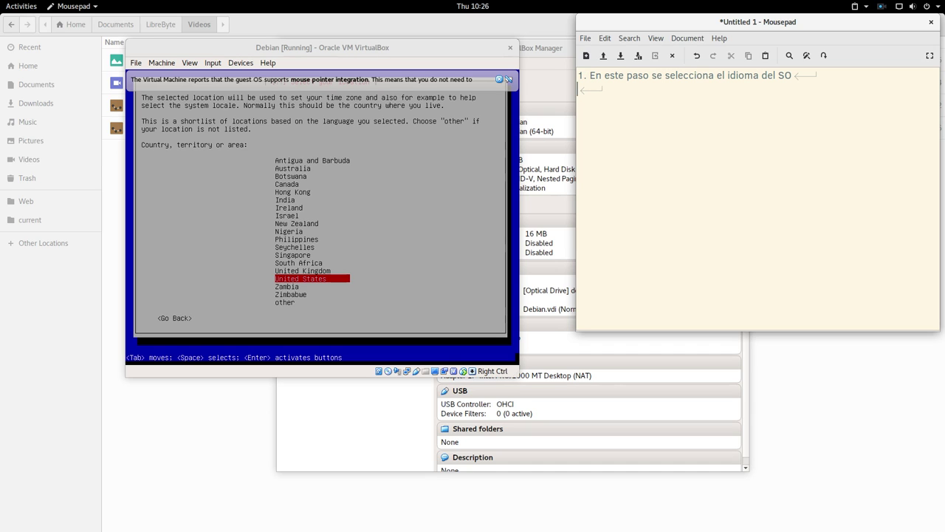
text(2. Sel)
text(eccionamos )
text(las regi)
text(on)
key(BackSpace)
key(BackSpace)
text(ones)
key(BackSpace)
key(BackSpace)
key(BackSpace)
key(BackSpace)
text(ón en la)
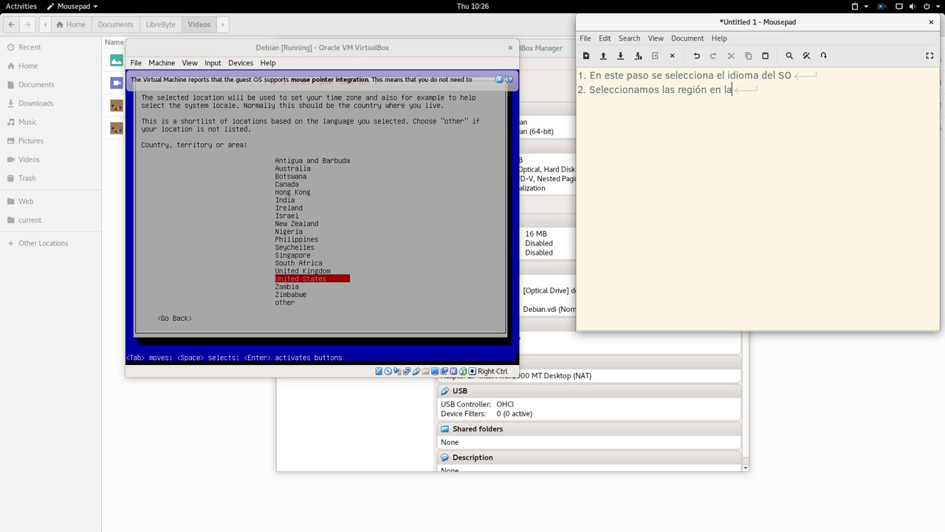
Step: Continue the second note with "que nos encontramos es útil par"
text( que nos enco9ntramo)
key(BackSpace)
key(BackSpace)
key(BackSpace)
key(BackSpace)
key(BackSpace)
key(BackSpace)
key(BackSpace)
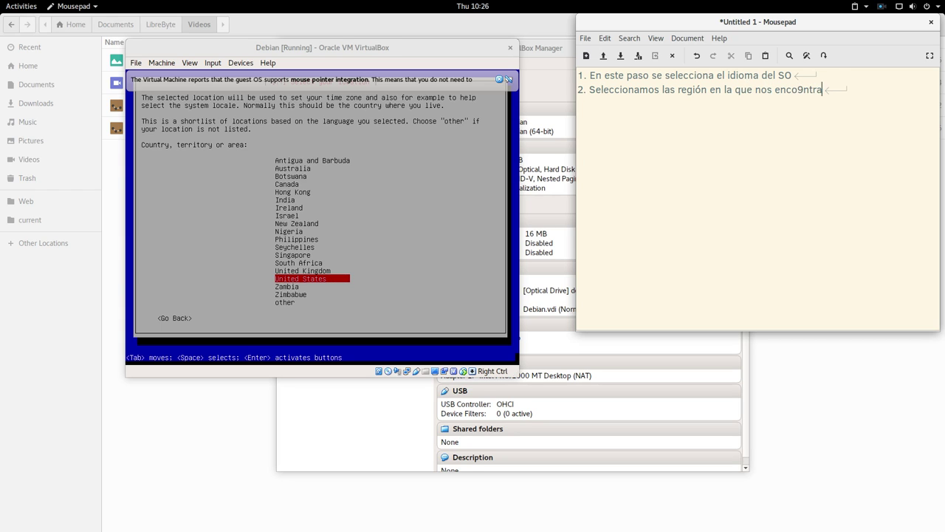
text(ntramos es úto)
key(BackSpace)
text(il par)
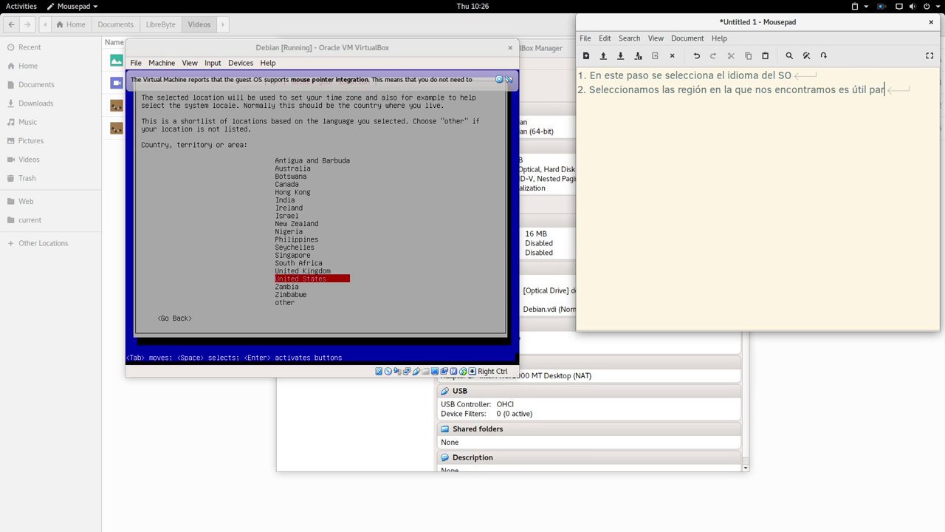
Step: Extend the second note so its last part reads "para sincronizar la hora"
text(a sinc)
key(BackSpace)
key(BackSpace)
key(BackSpace)
text(incroi)
key(BackSpace)
text(nizar la hora de)
key(BackSpace)
key(BackSpace)
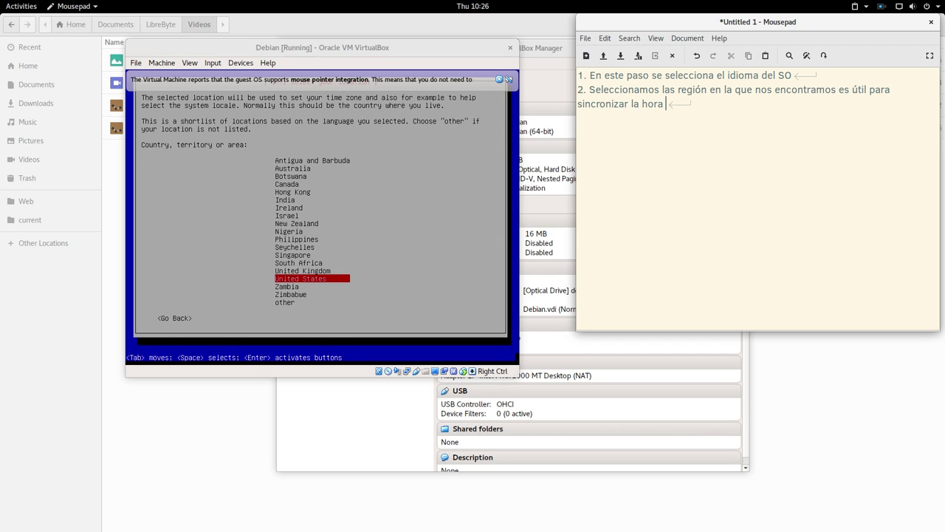
Step: Complete the second note with "con la hora de los servidores de Internet (ntp)"
text(cionamos la)
key(BackSpace)
key(BackSpace)
key(BackSpace)
key(BackSpace)
text(n l)
key(BackSpace)
text(la hora de los setvcid)
key(BackSpace)
key(BackSpace)
key(BackSpace)
key(BackSpace)
key(BackSpace)
text(rvidores de )
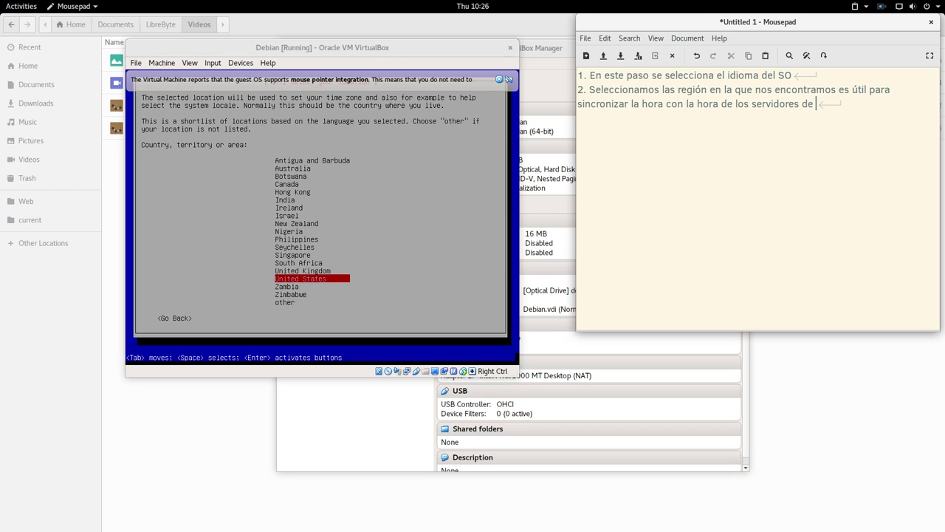
text(Internet )
text(())
text(ntp)
key(Right)
Step: Switch back to the Debian installer and choose United States as the location
key(alt+Tab)
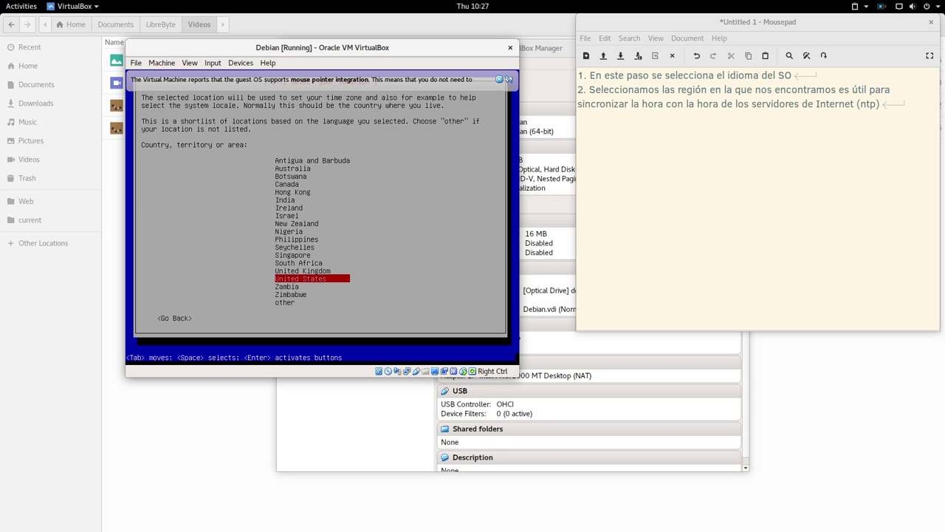
key(Return)
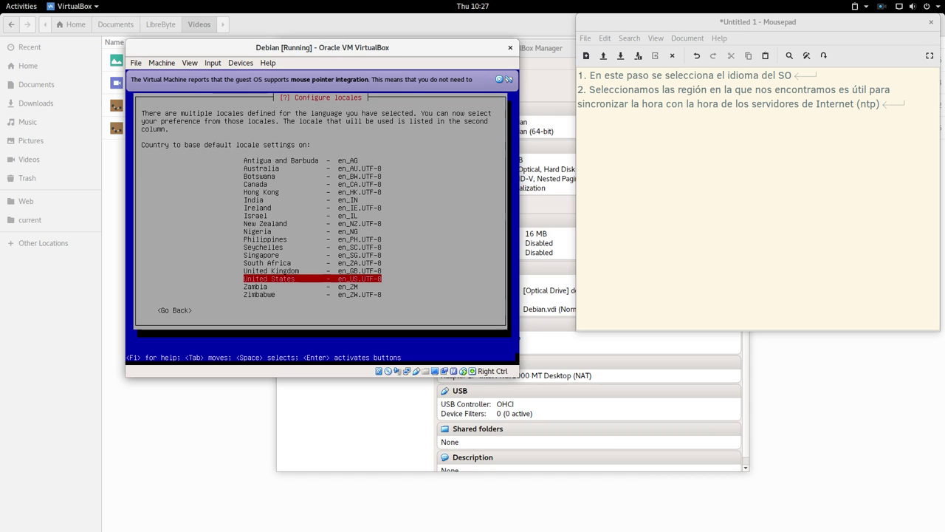
Step: In Mousepad, add the note "3. Aqui se selecciona el locale o sea la config de fechas, moneda, hora y demás." and a new line
click(850, 124)
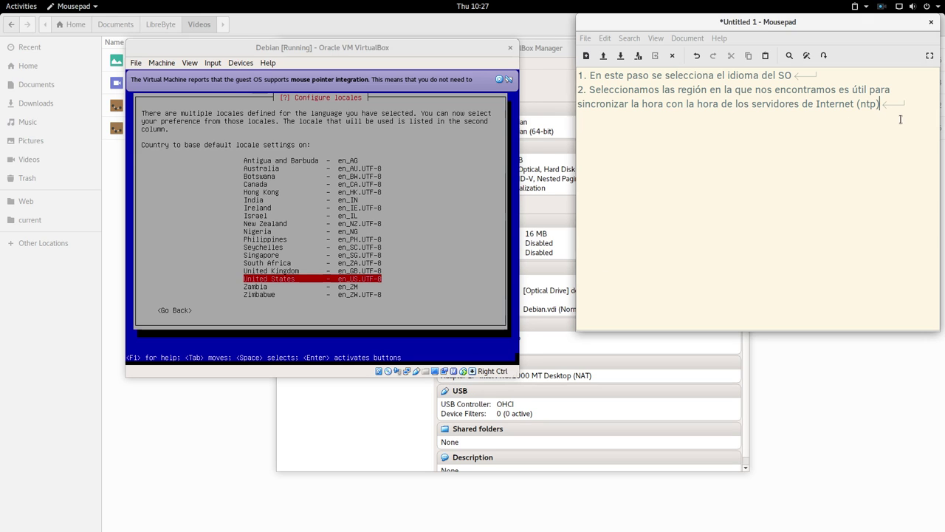
key(Return)
text(⟵)
text(3)
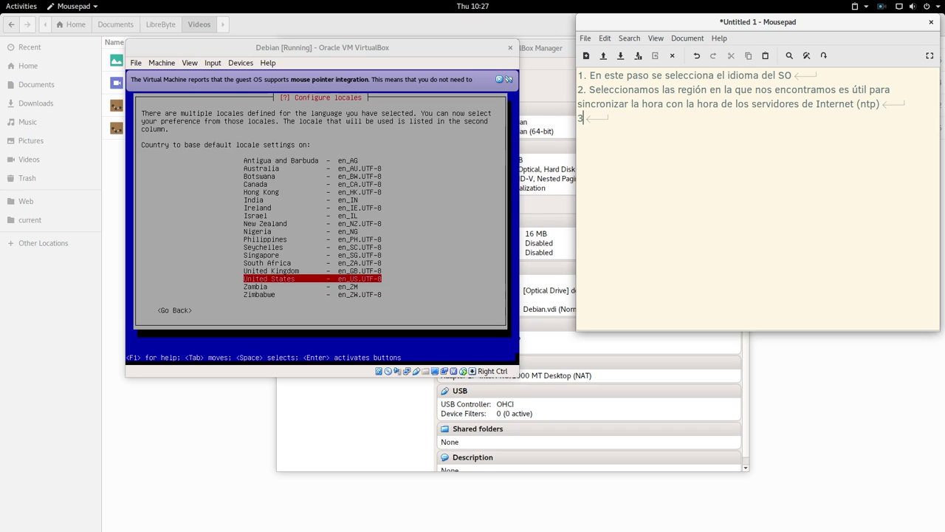
text(. Aqui se se)
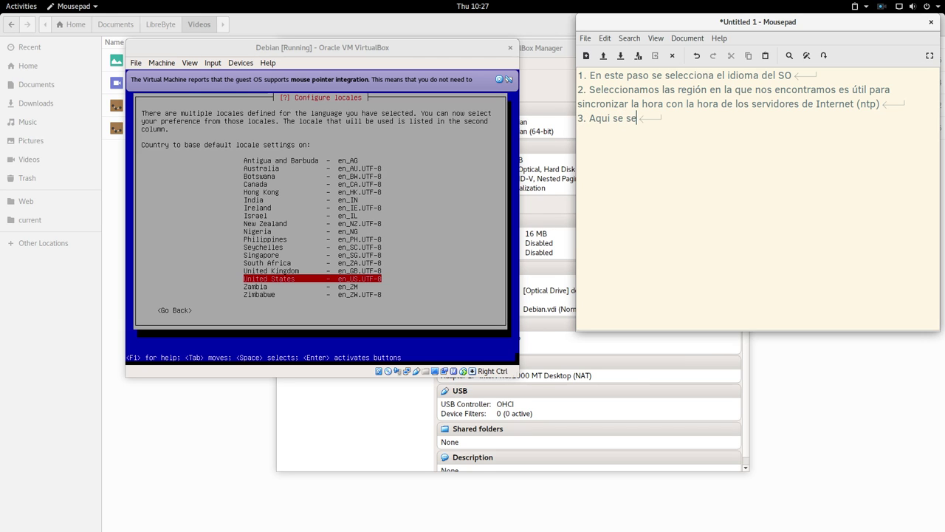
text(lecciona el lo)
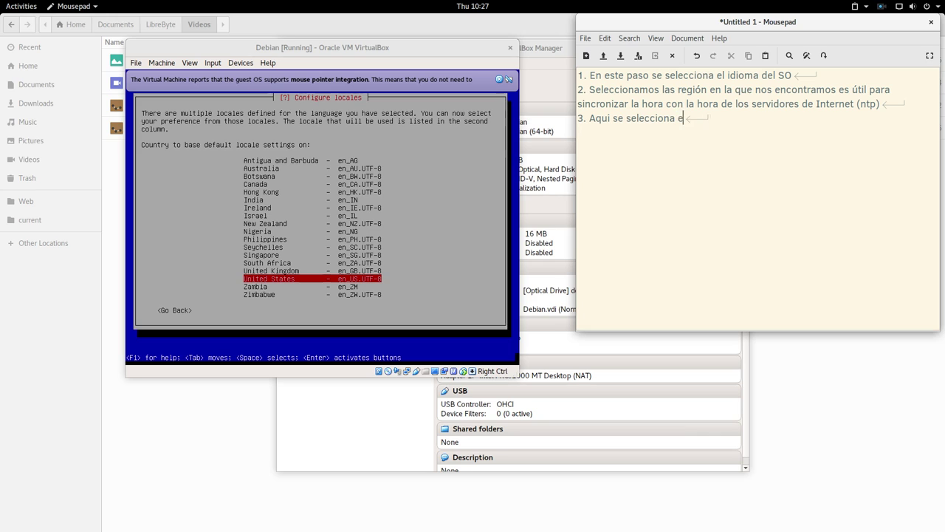
text(cale o sea la )
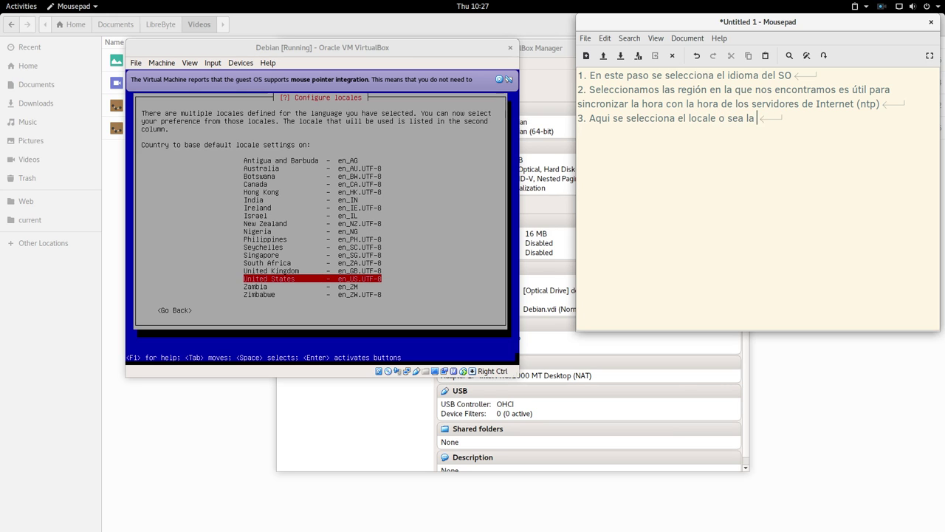
text(config de fechas, moneda)
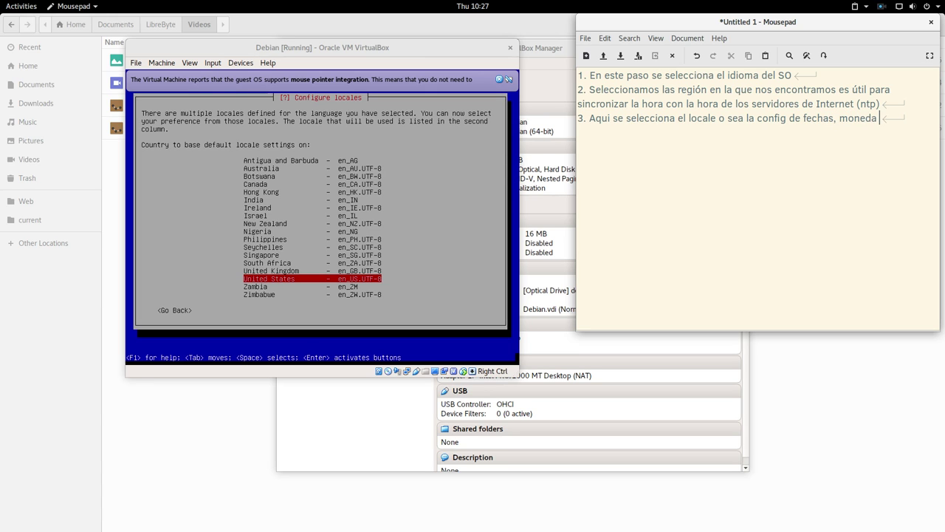
key(BackSpace)
text(, hora y demá)
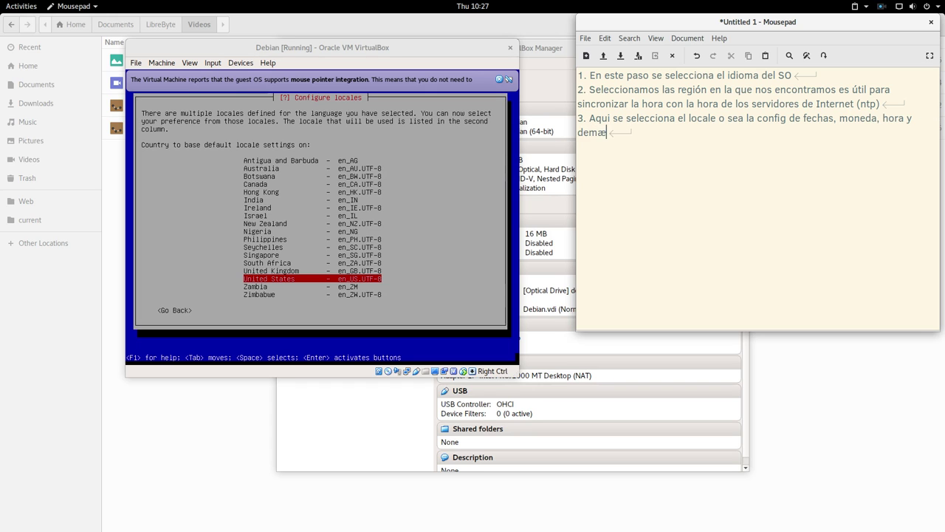
key(BackSpace)
key(BackSpace)
text(ás)
key(BackSpace)
key(BackSpace)
text(ás.)
key(Return)
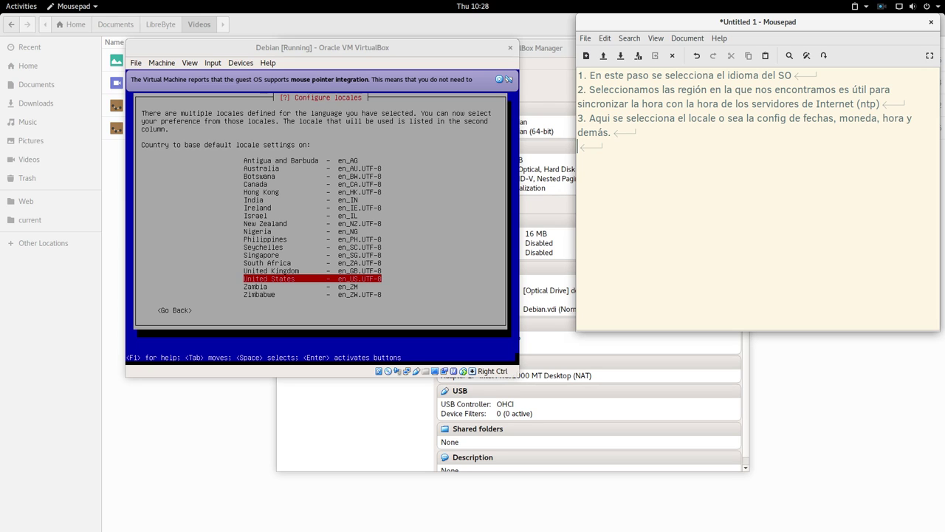
Step: Switch to the Debian installer and look through the countries available for the default locale, returning to United States
key(alt+Tab)
key(Down)
key(Down)
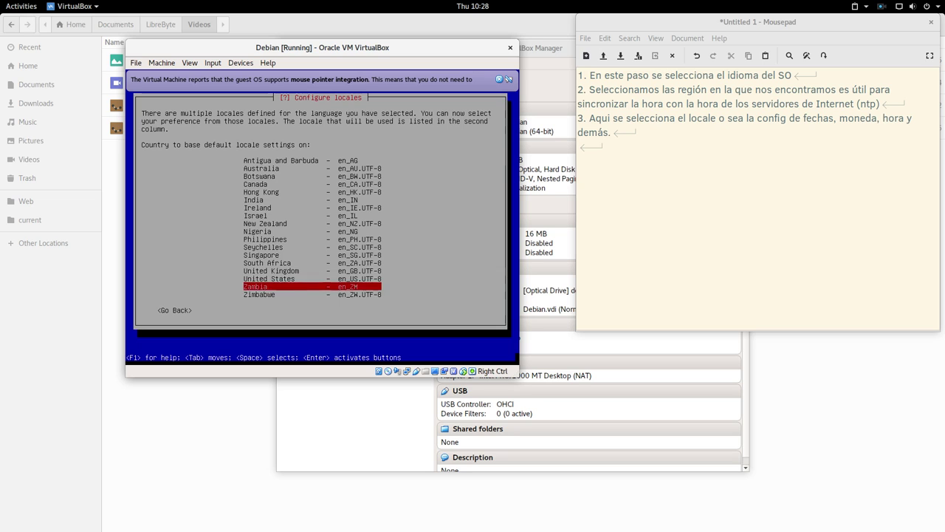
key(Up)
key(Up)
key(Up)
key(Up)
key(Up)
key(Up)
key(Up)
key(Up)
key(Up)
key(Up)
key(Up)
key(Up)
key(Up)
key(Up)
key(Up)
key(Up)
key(Up)
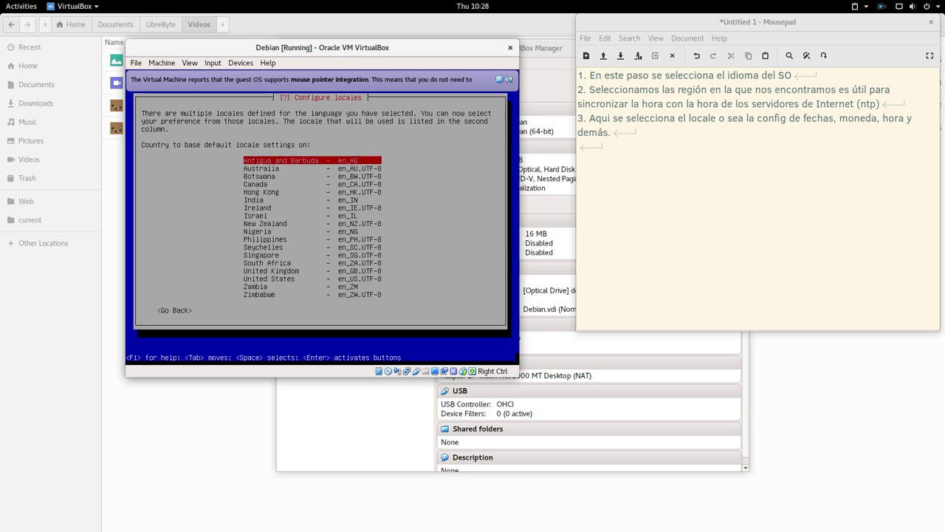
key(Down)
key(Down)
key(Down)
key(Down)
key(Down)
key(Down)
key(Down)
key(Down)
key(Down)
key(Down)
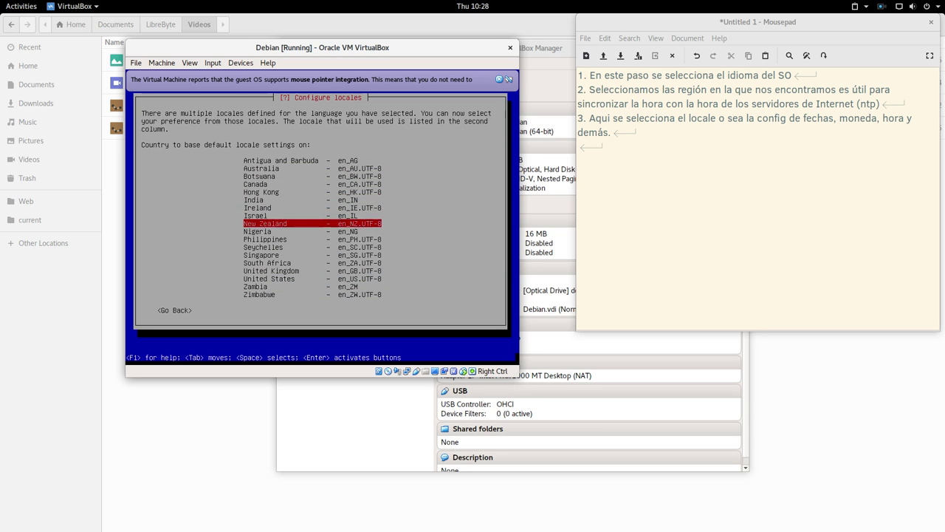
key(Down)
key(Down)
key(Down)
key(Down)
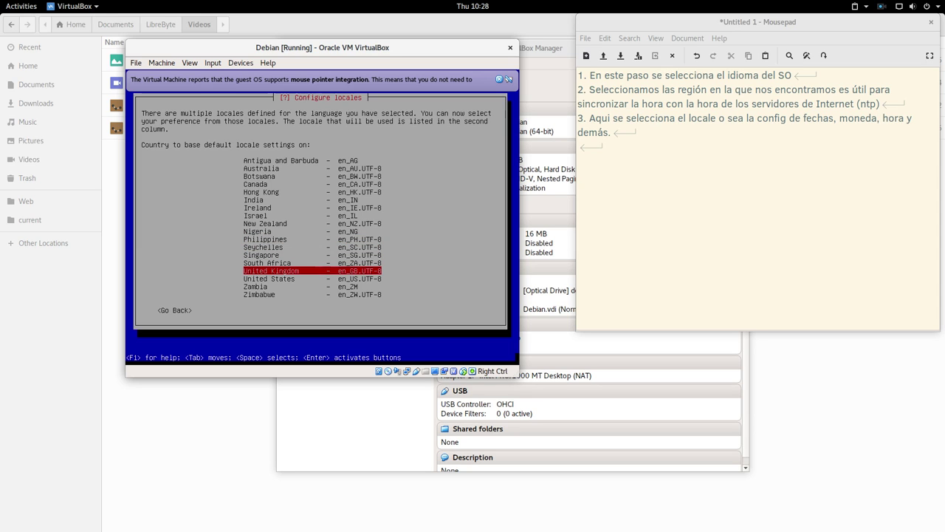
key(Down)
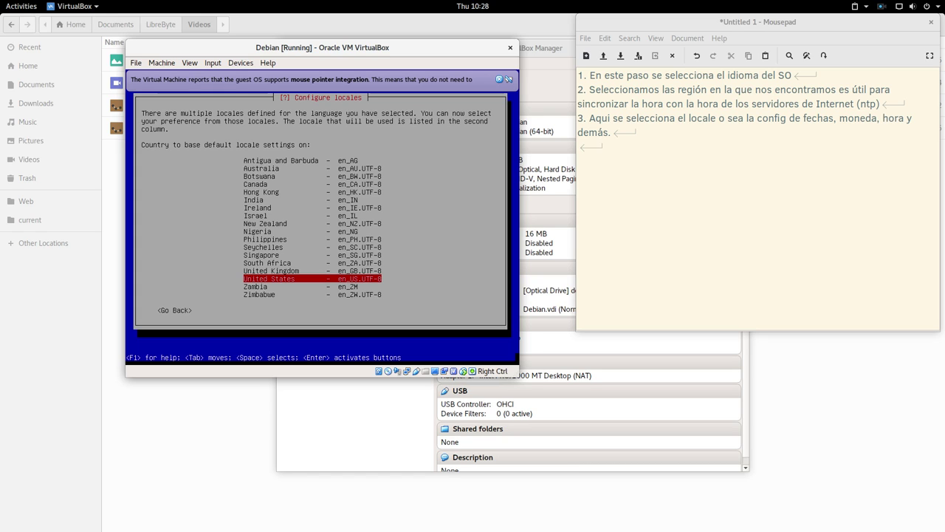
Step: In Mousepad, extend the third note with "Este paso no depende del paso 2, se puede seleccionar"
click(646, 135)
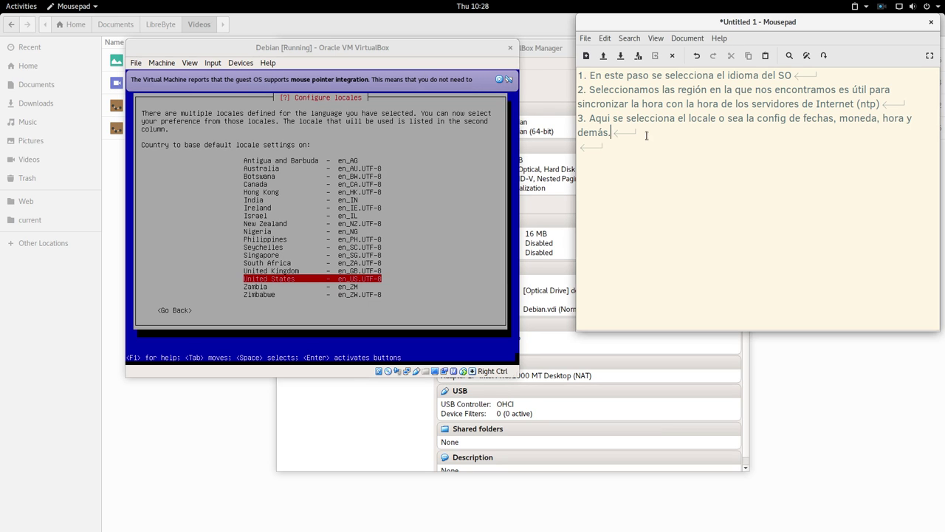
text(Este paso no depende del pa so)
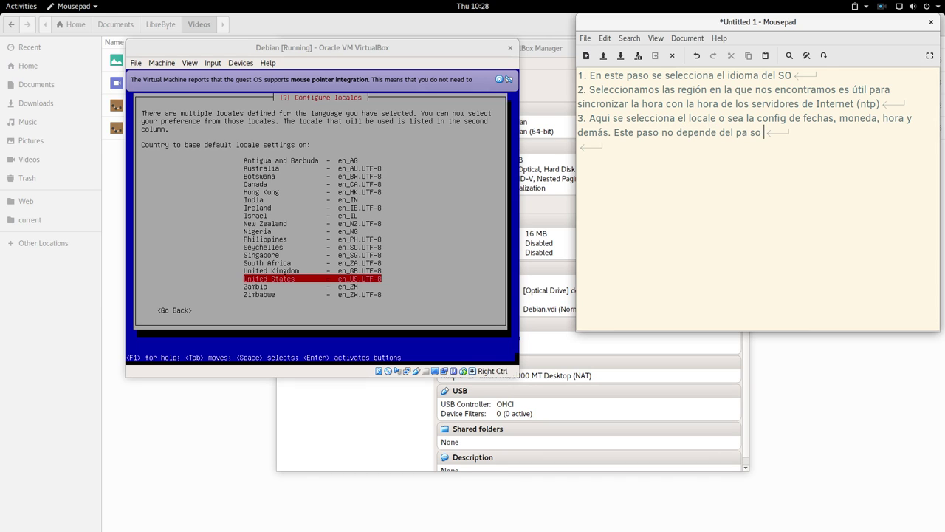
key(BackSpace)
key(BackSpace)
key(BackSpace)
key(BackSpace)
text(so 2)
key(BackSpace)
text(, se puede seleccionar)
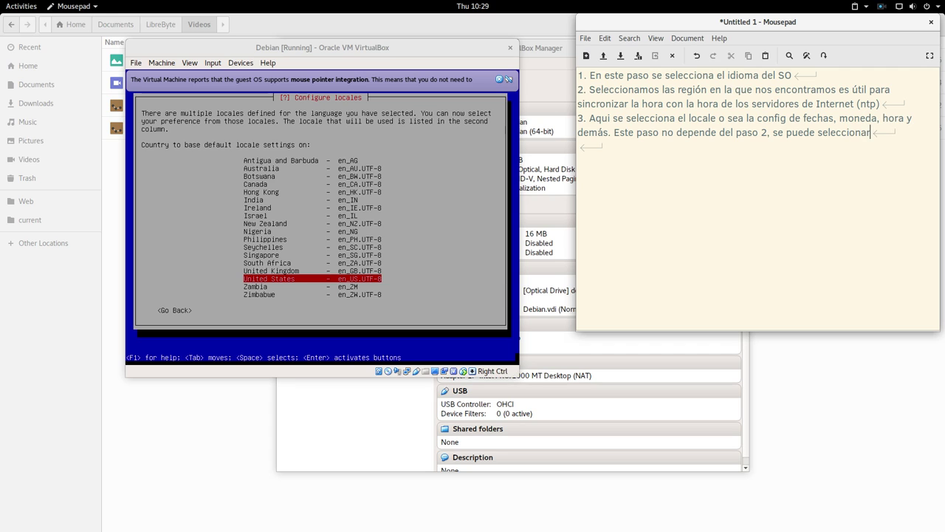
Step: Complete the third note with "como idioma inglés y locales en_US.UTF-8 y estar en cualquier otro país" and add new lines below it
text( como idioma ingles)
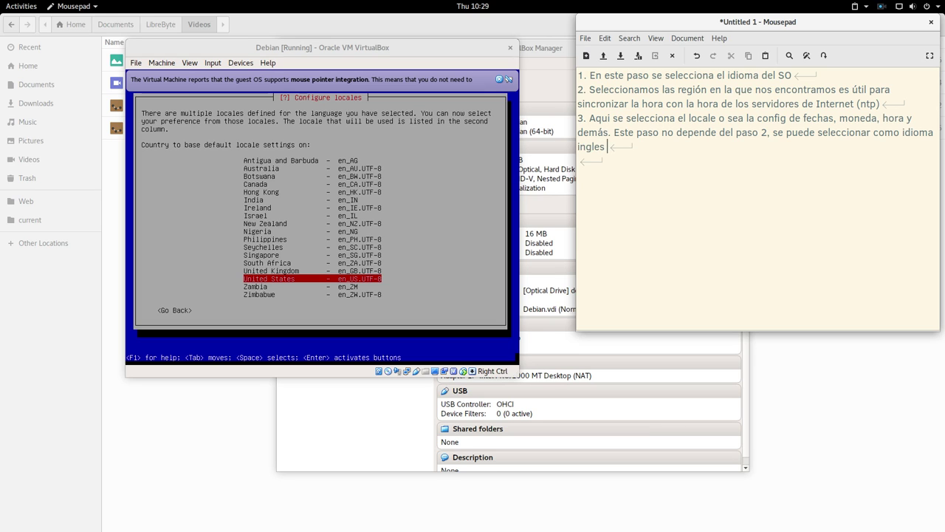
key(BackSpace)
key(BackSpace)
text(és y locales en_US.UT)
text(GF)
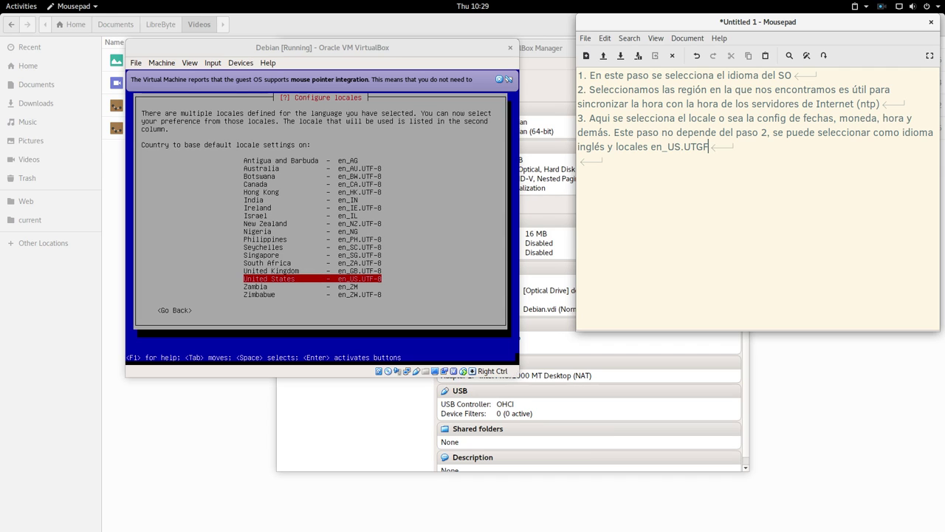
key(BackSpace)
key(BackSpace)
text(F-8 y estar en cual)
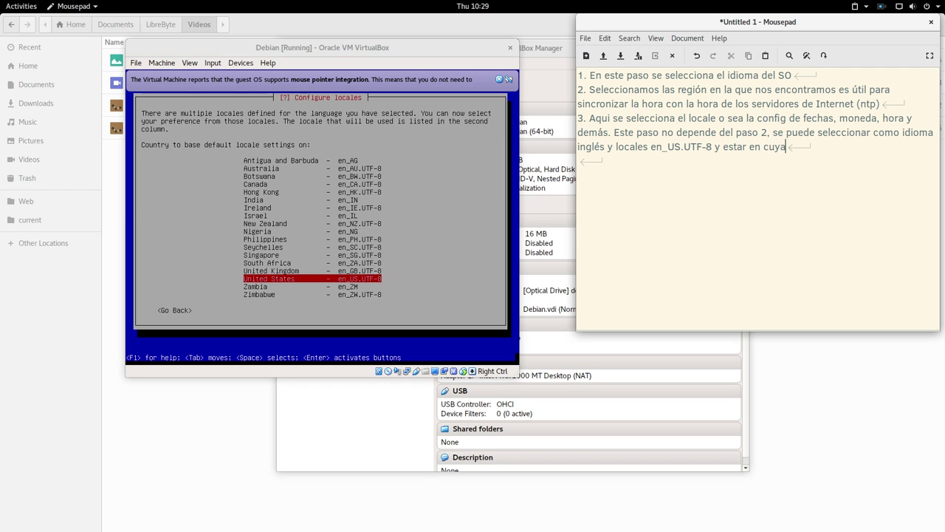
text(quier otro país)
key(Return)
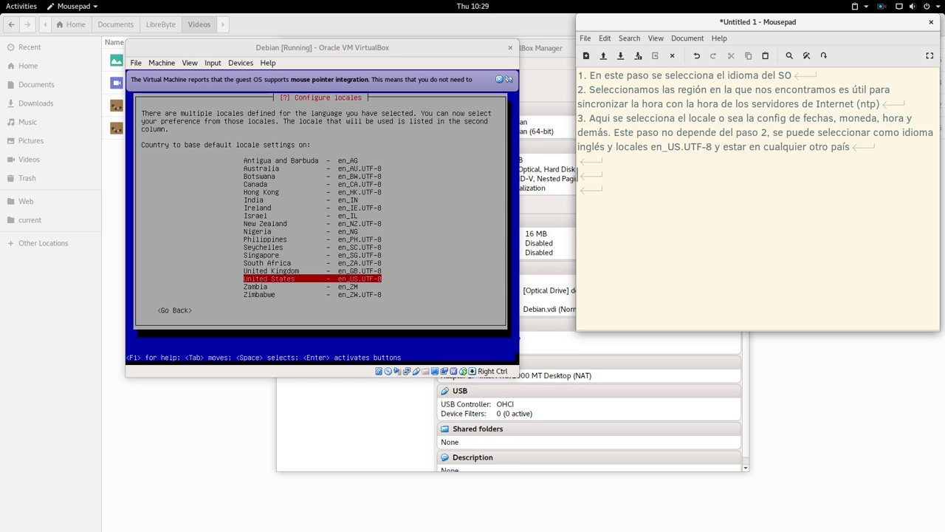
Step: Insert a blank line before the third note and another before the second note
key(Up)
key(Up)
key(Up)
key(Return)
key(Up)
key(Up)
key(Up)
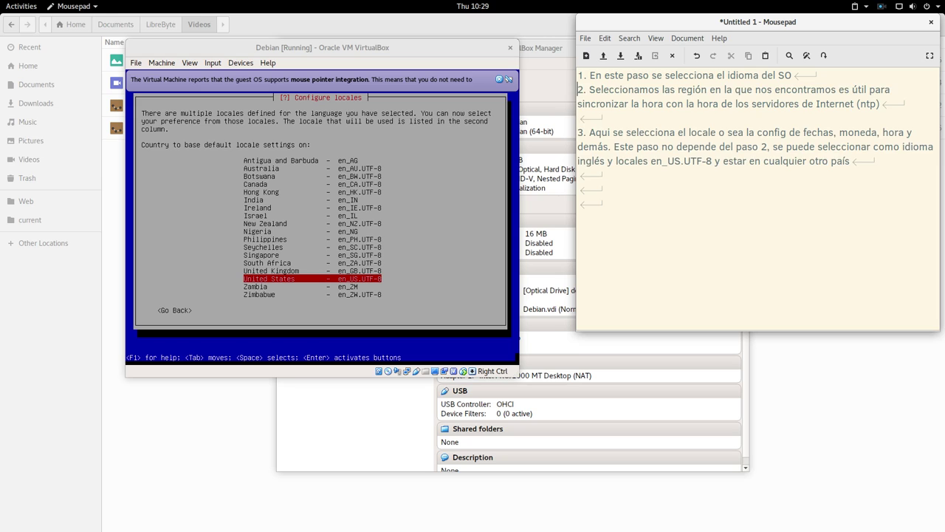
key(Return)
key(Down)
key(Down)
key(Down)
key(Down)
key(Down)
key(Down)
key(Down)
key(Down)
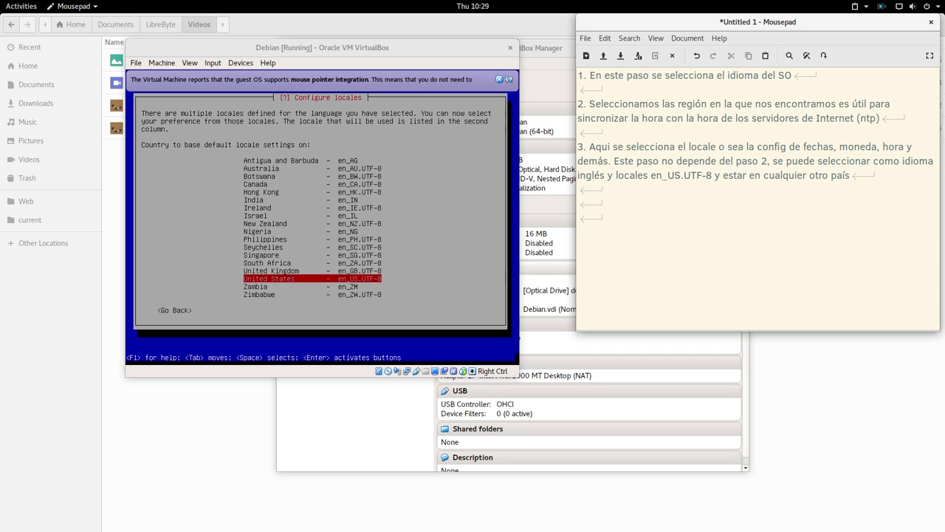
Step: Switch back to the Debian installer, return to the location list and choose "other"
key(alt+Tab)
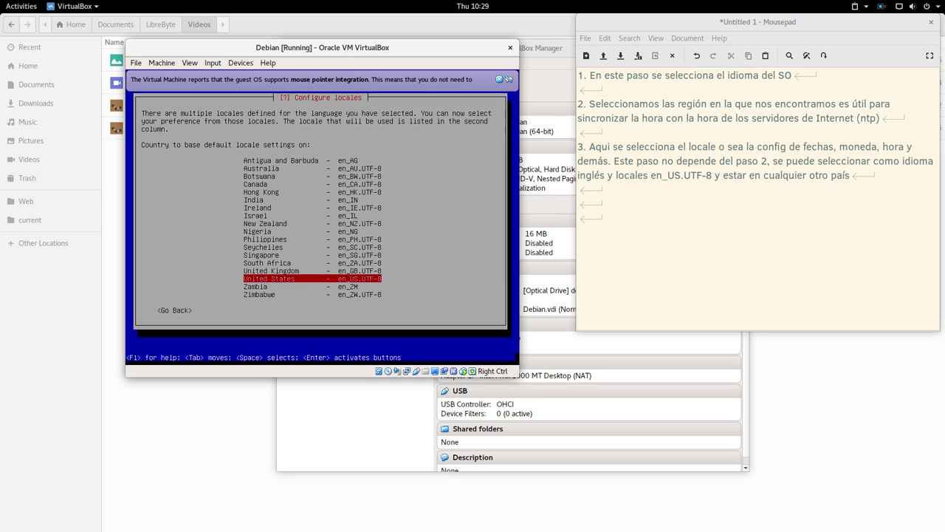
key(Tab)
key(Return)
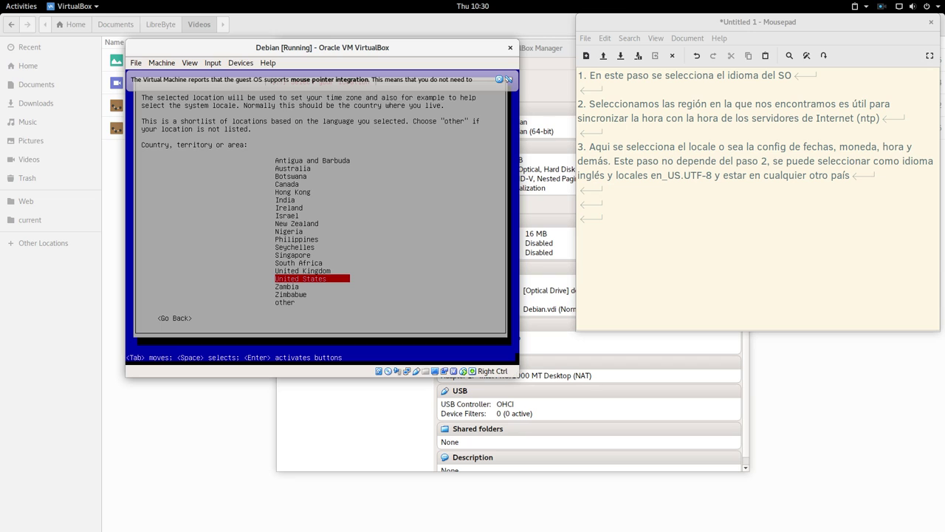
key(Down)
key(Down)
key(Down)
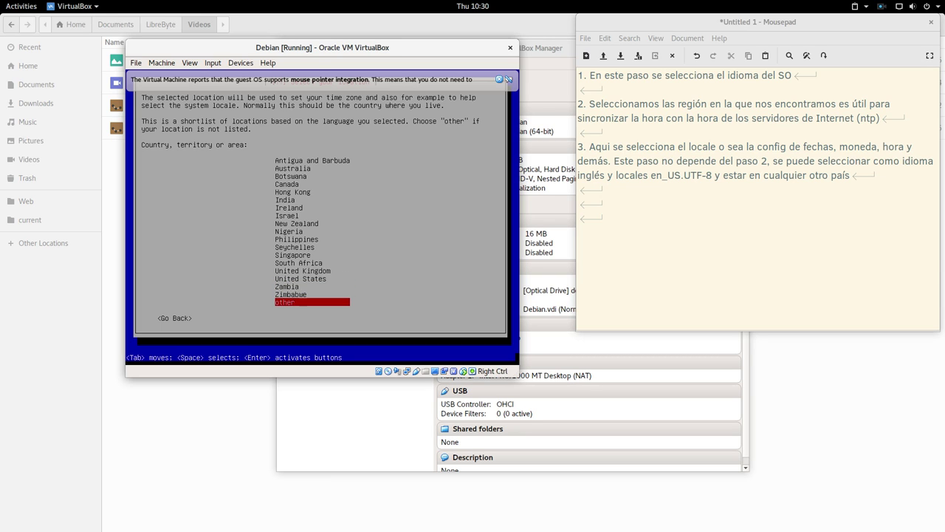
key(Return)
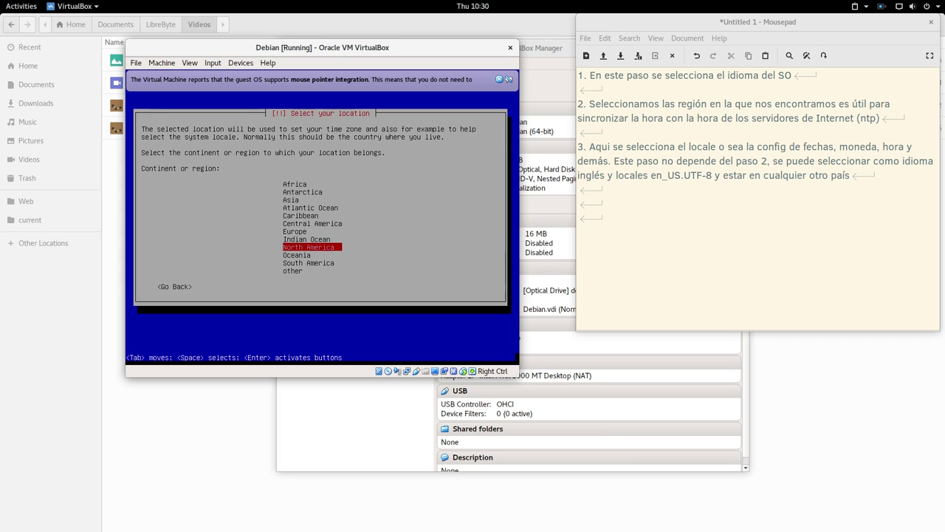
Step: Choose Caribbean as the continent or region
key(Up)
key(Up)
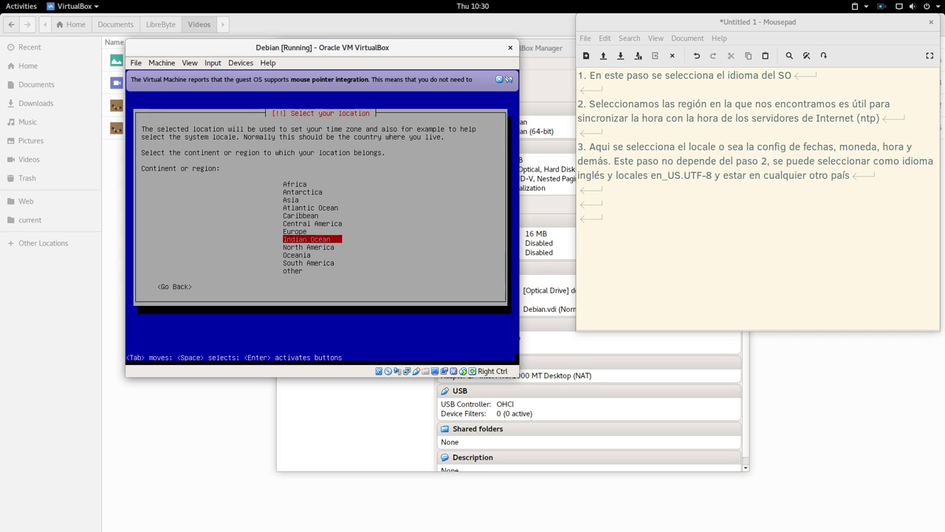
key(Down)
key(Down)
key(Down)
key(Up)
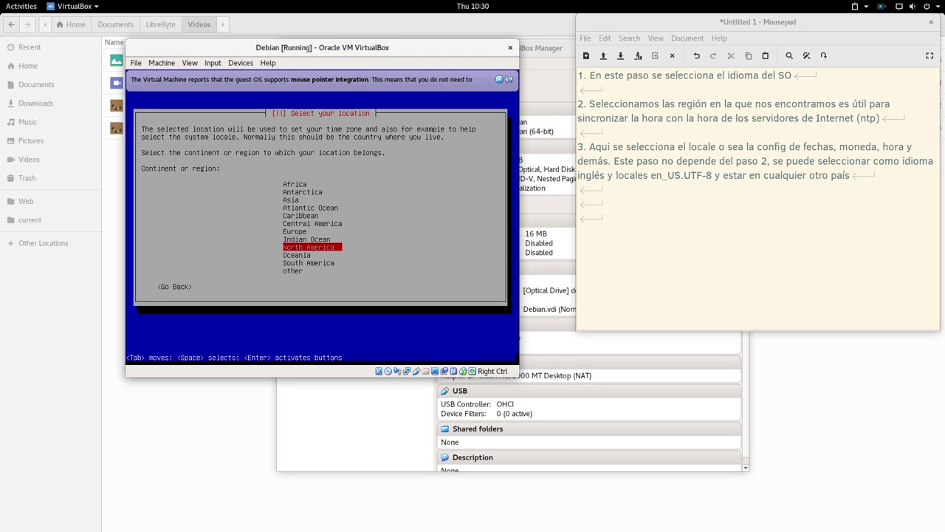
key(Up)
key(Up)
key(Up)
key(Up)
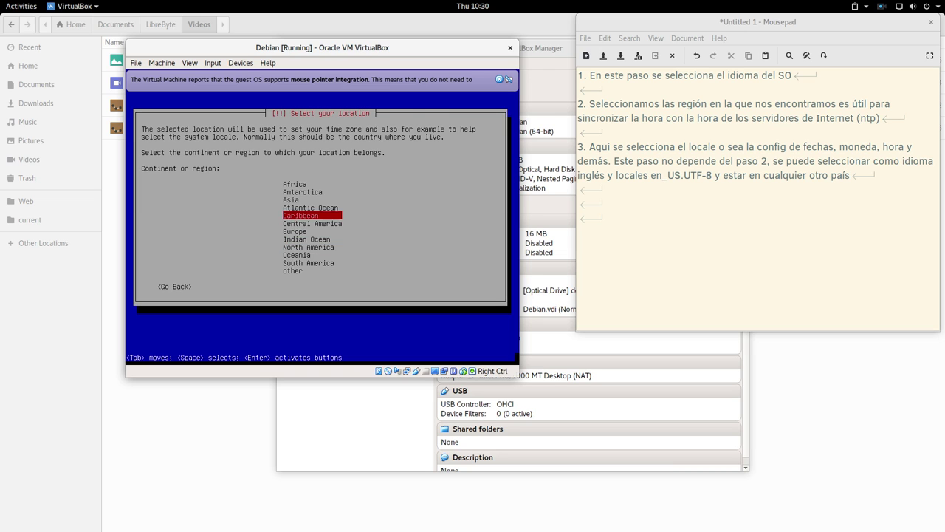
key(Return)
Step: Select Cuba as the country from the Caribbean locations
key(Down)
key(Down)
key(Down)
key(Down)
key(Down)
key(Down)
key(Down)
key(Down)
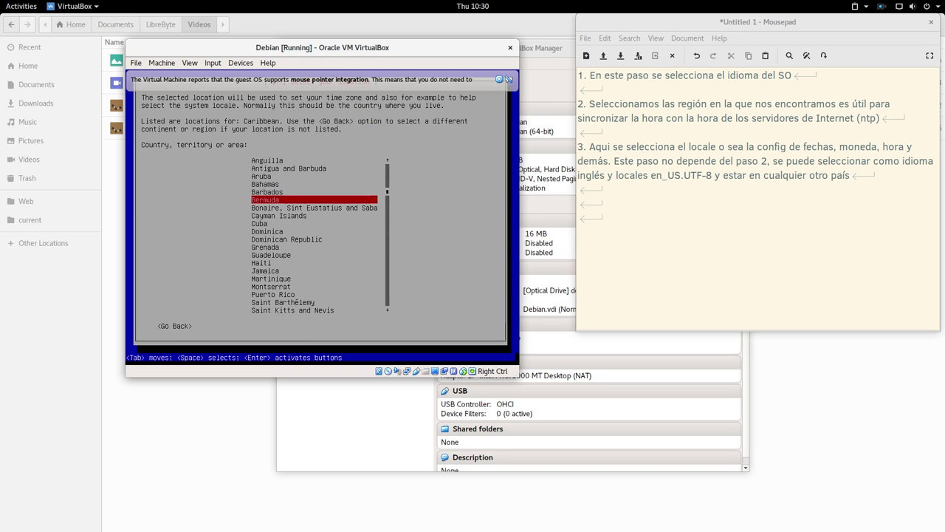
key(Return)
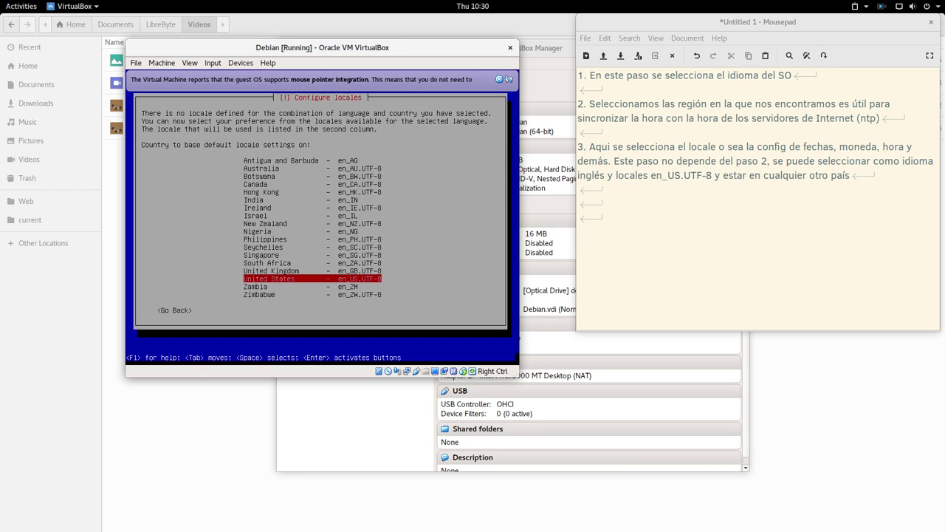
Step: Go back to set the location to United States and accept the United States en_US.UTF-8 locale as default
key(Tab)
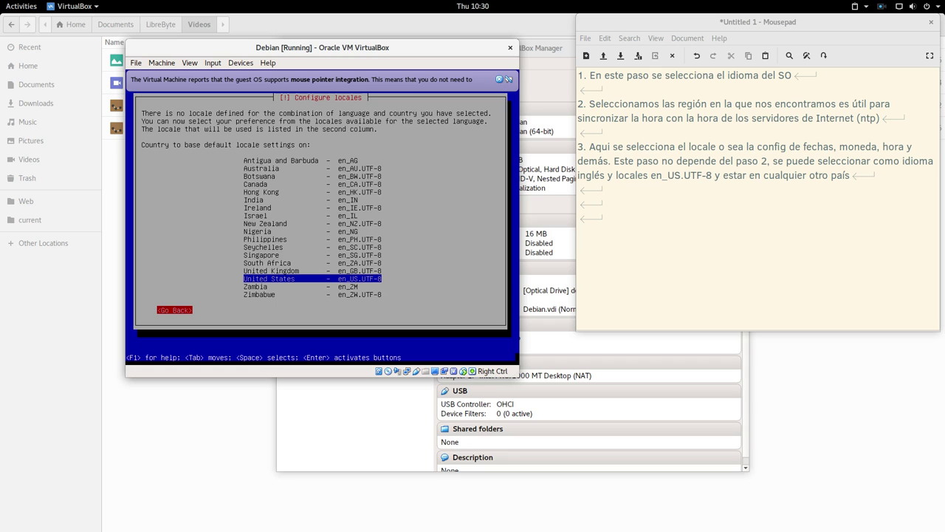
key(Return)
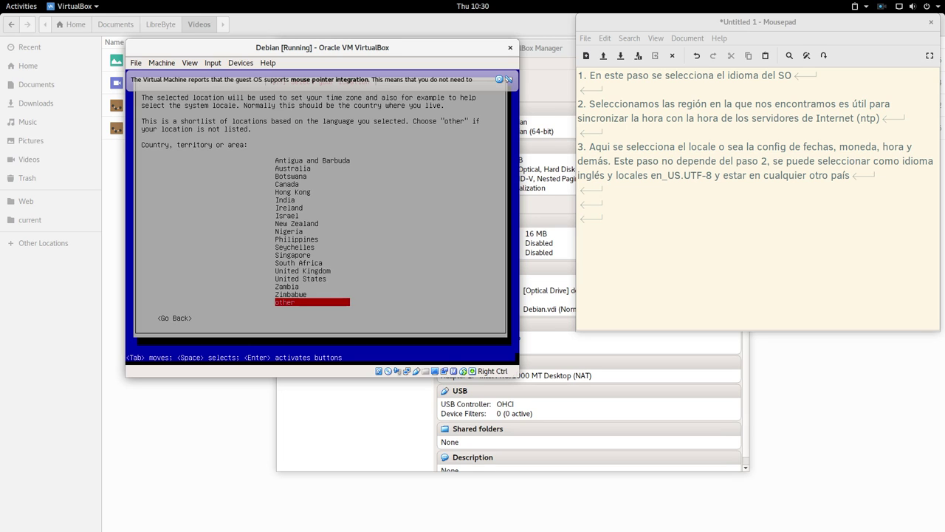
key(Tab)
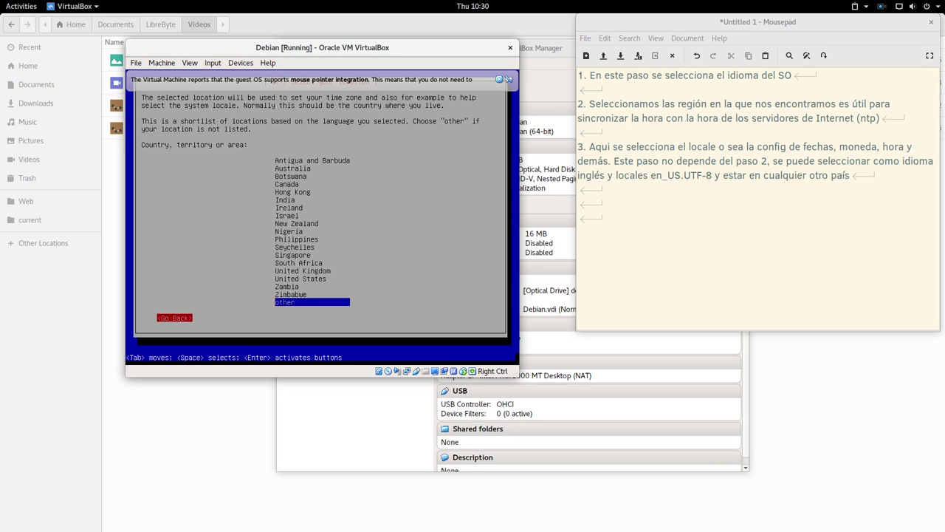
key(Tab)
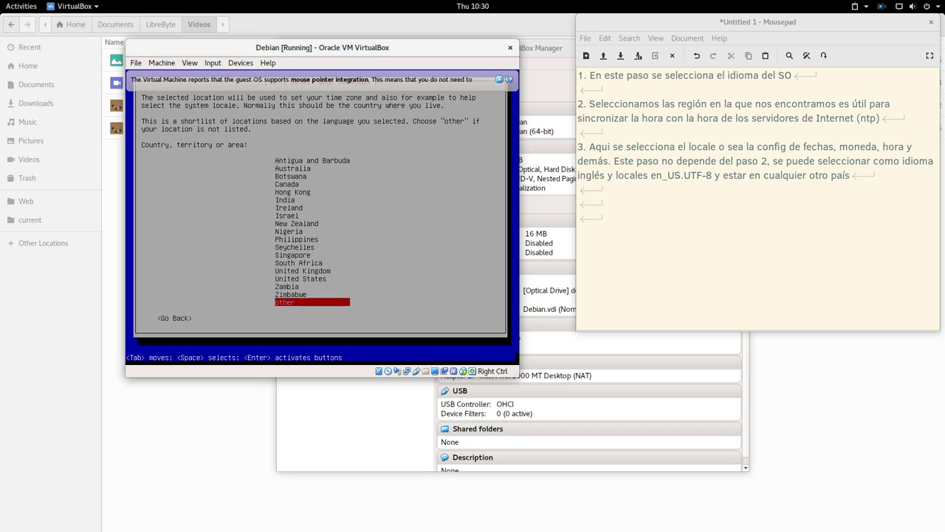
key(Up)
key(Up)
key(Up)
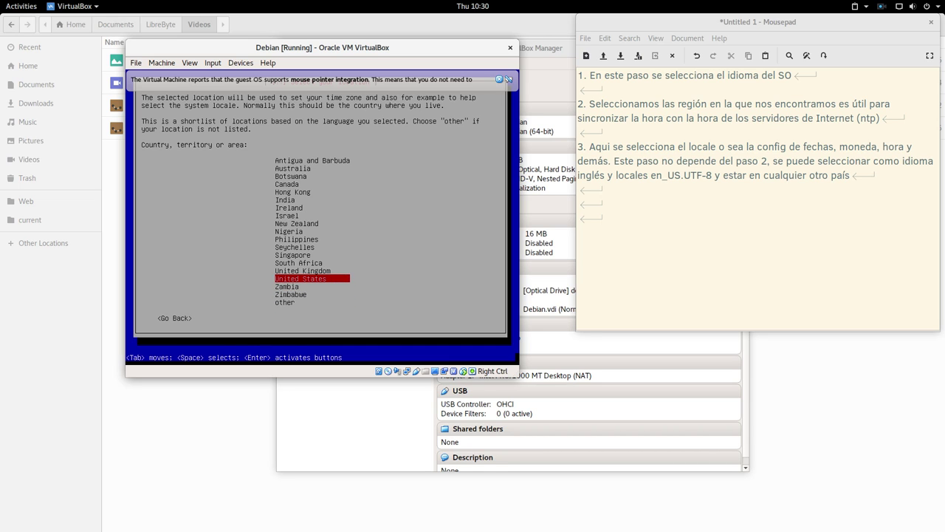
key(Return)
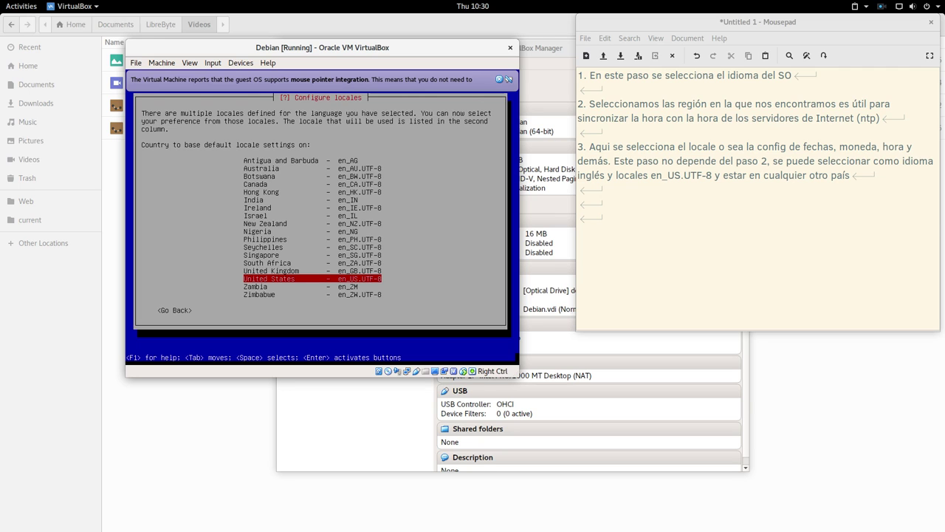
key(Return)
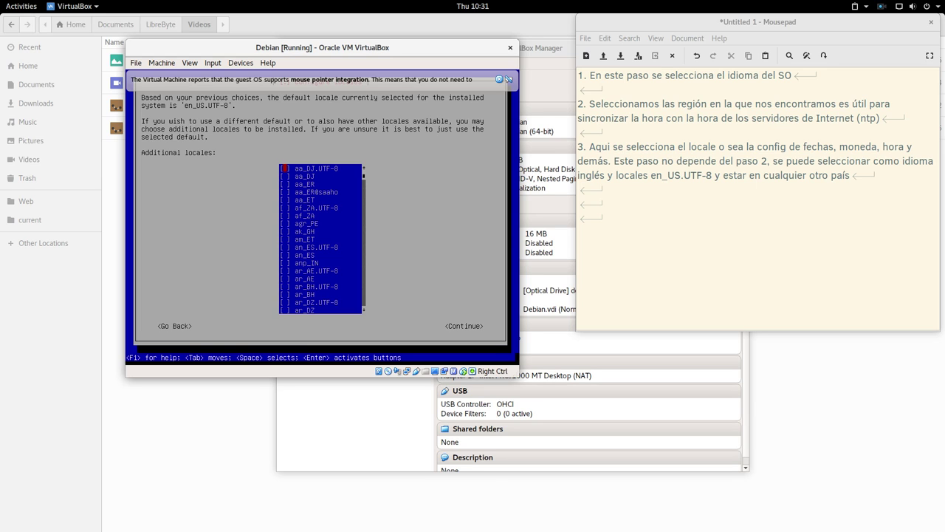
Step: In Mousepad, start the fourth note below the third with "4. En este paso seleccionamos locales adicionales, lo dejamos"
click(631, 222)
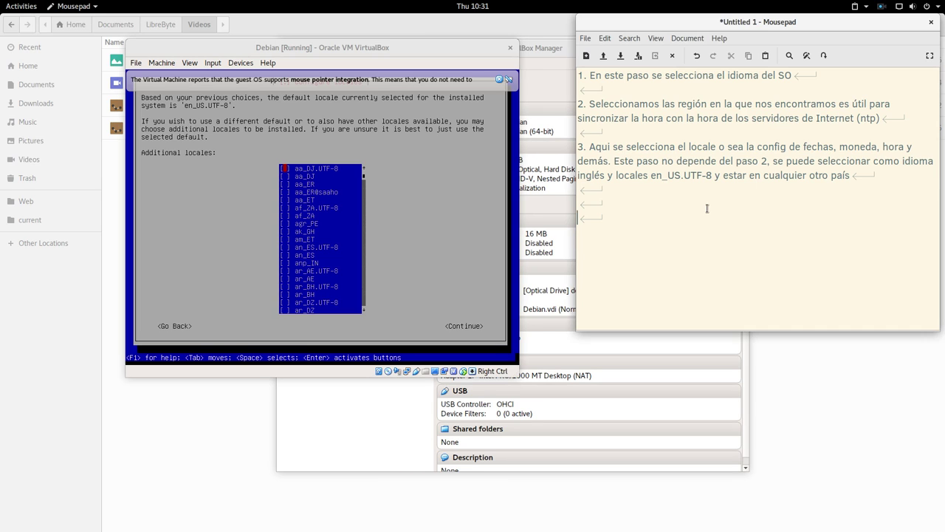
click(707, 208)
text(4. En este paso selecc)
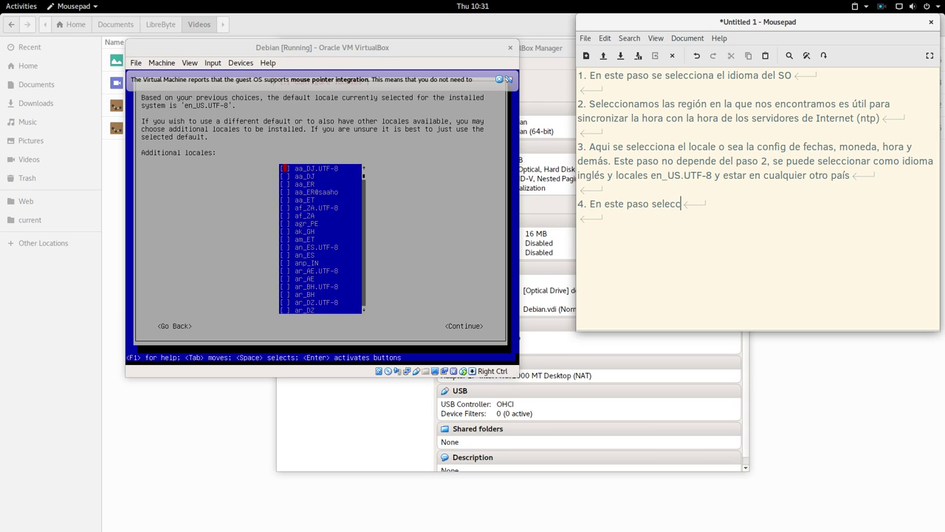
text(ionamos locales adiuc)
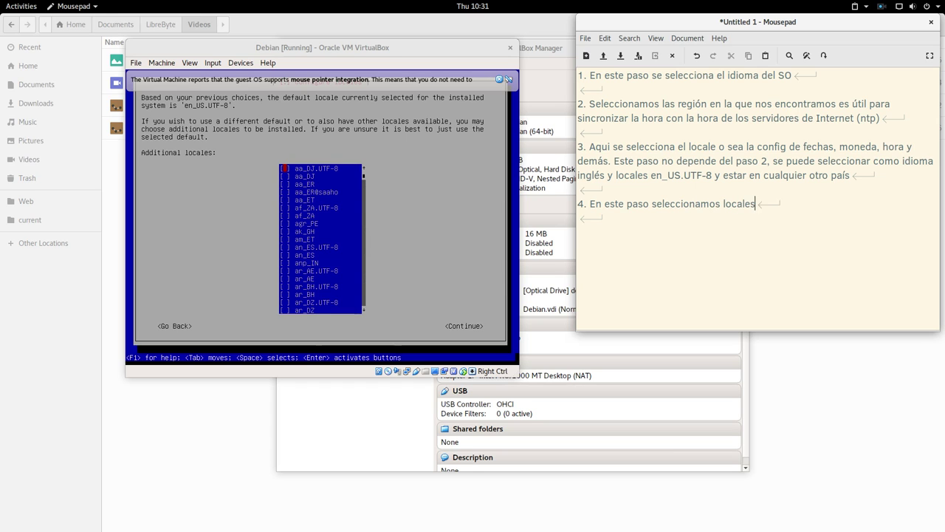
key(BackSpace)
key(BackSpace)
text(ciona)
text(, lo dejamos )
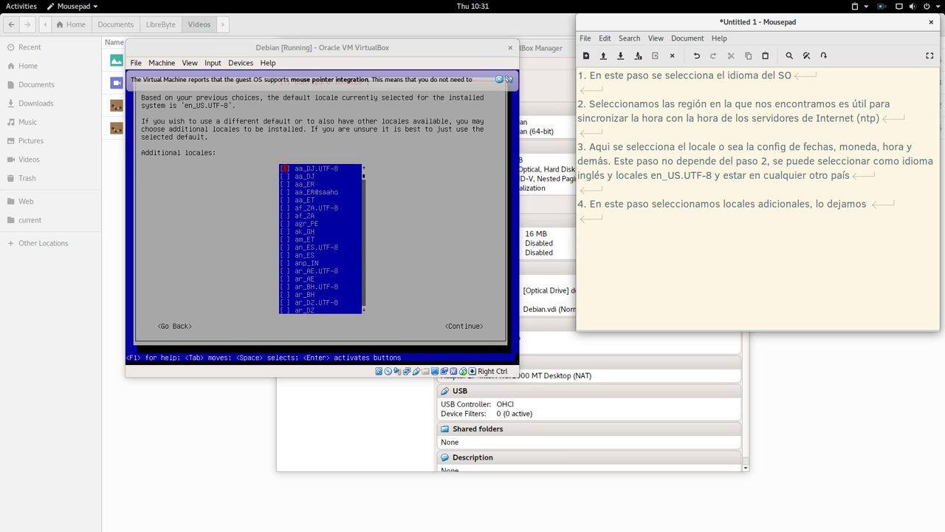
Step: Complete the fourth note with "vacío porque siempre es posible instalar nuevo locales después de instalar el servidor"
text(vacío porque siem)
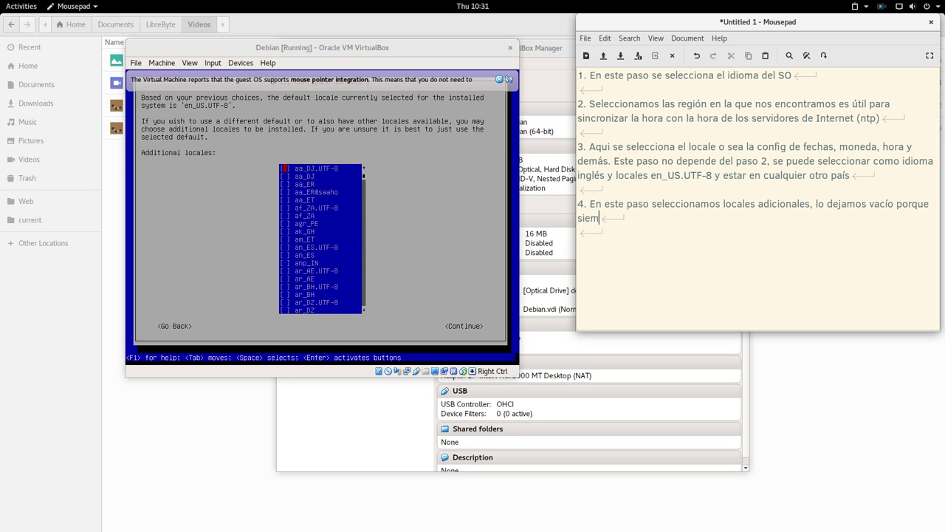
text(pre es posible instalr)
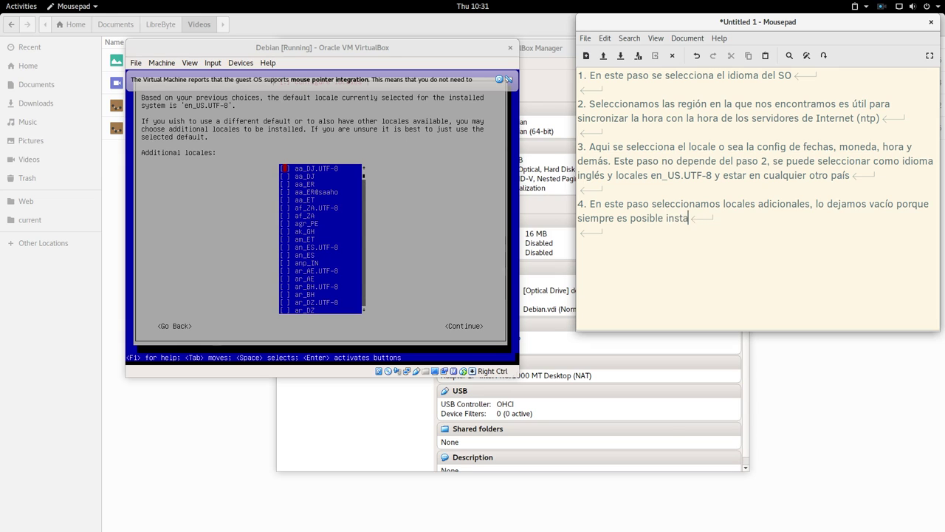
key(BackSpace)
text(ar nuevo locales d)
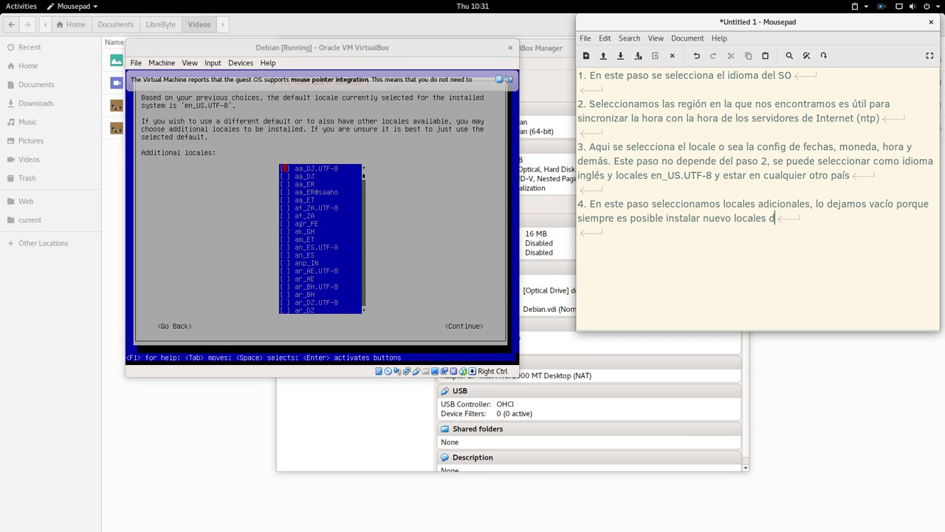
text(espués de instalar el ser)
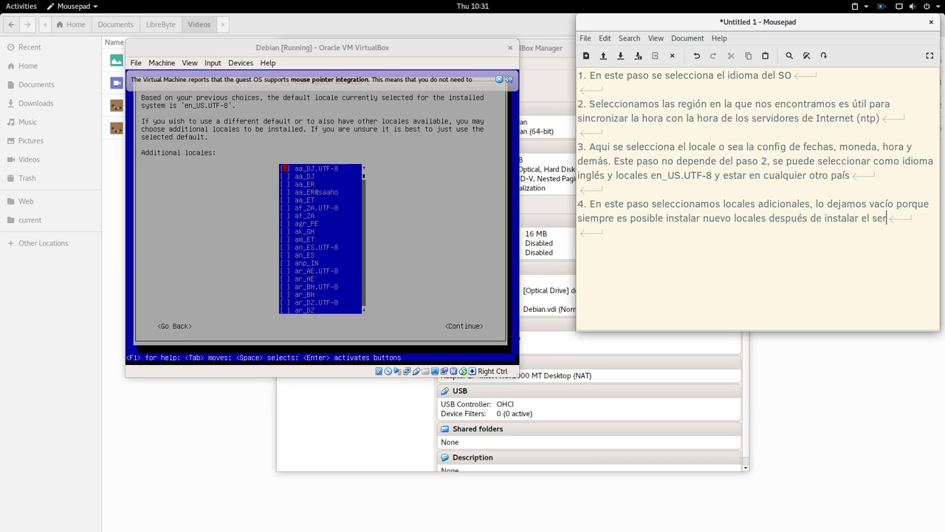
text(vidor)
Step: Leave a blank line after the fourth note and start the next one with "5."
key(Return)
key(Return)
text(5.)
click(578, 232)
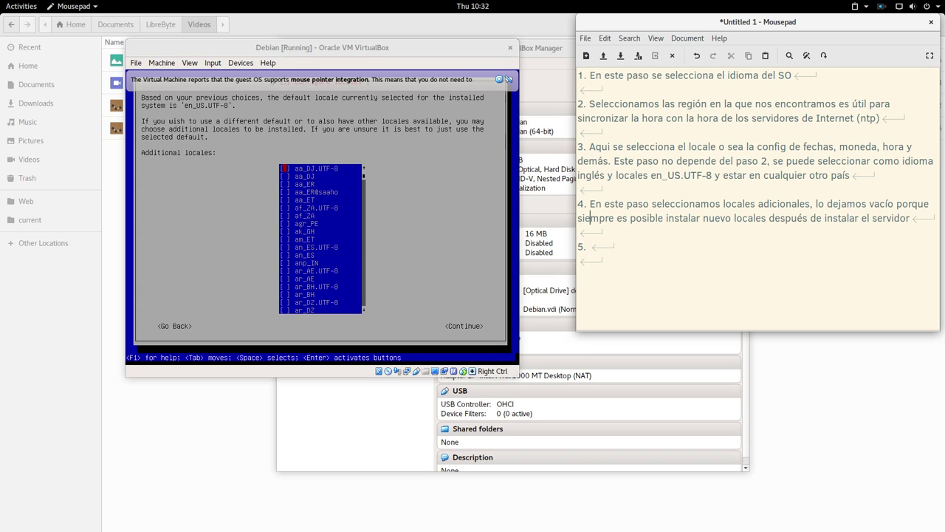